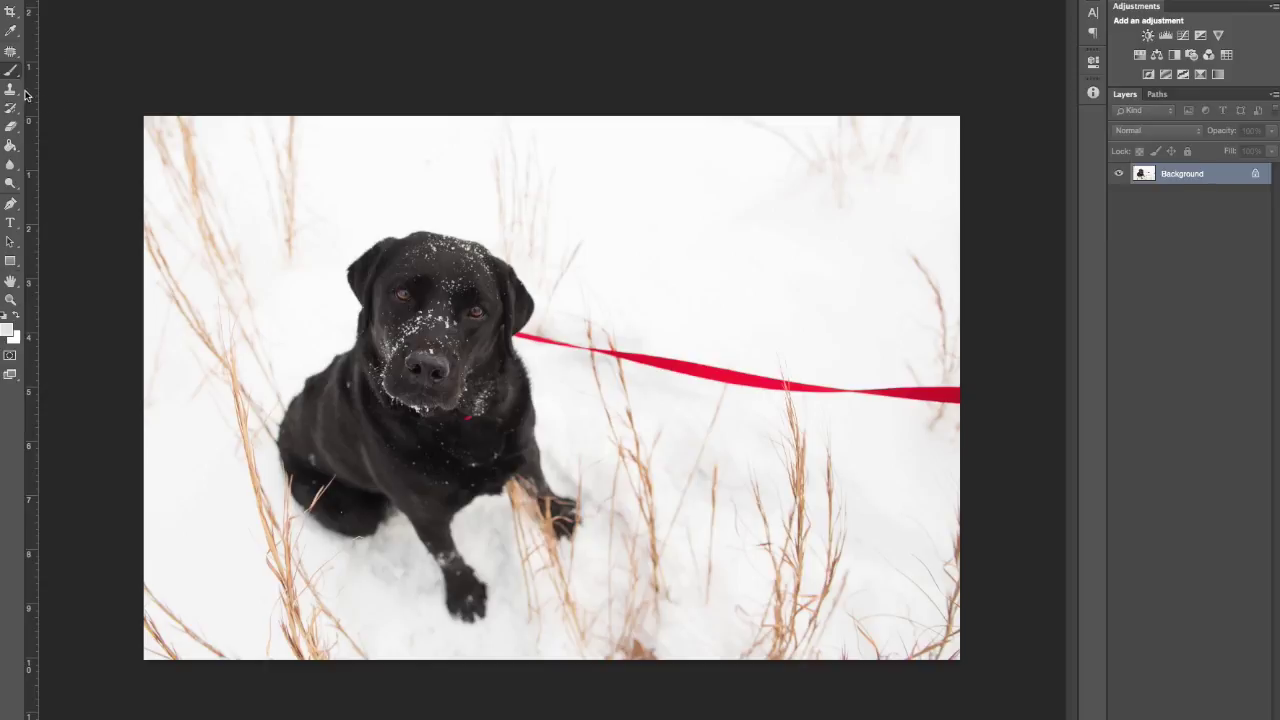
Step: Outline the leash section at the photo's right edge with the Patch tool, replace it using a Content-Aware fill, and deselect
drag(14, 57, 58, 76)
mouse_move(970, 391)
mouse_down()
mouse_move(820, 386)
mouse_move(832, 399)
mouse_move(966, 416)
mouse_move(958, 366)
mouse_move(948, 393)
mouse_up()
key(shift+BackSpace)
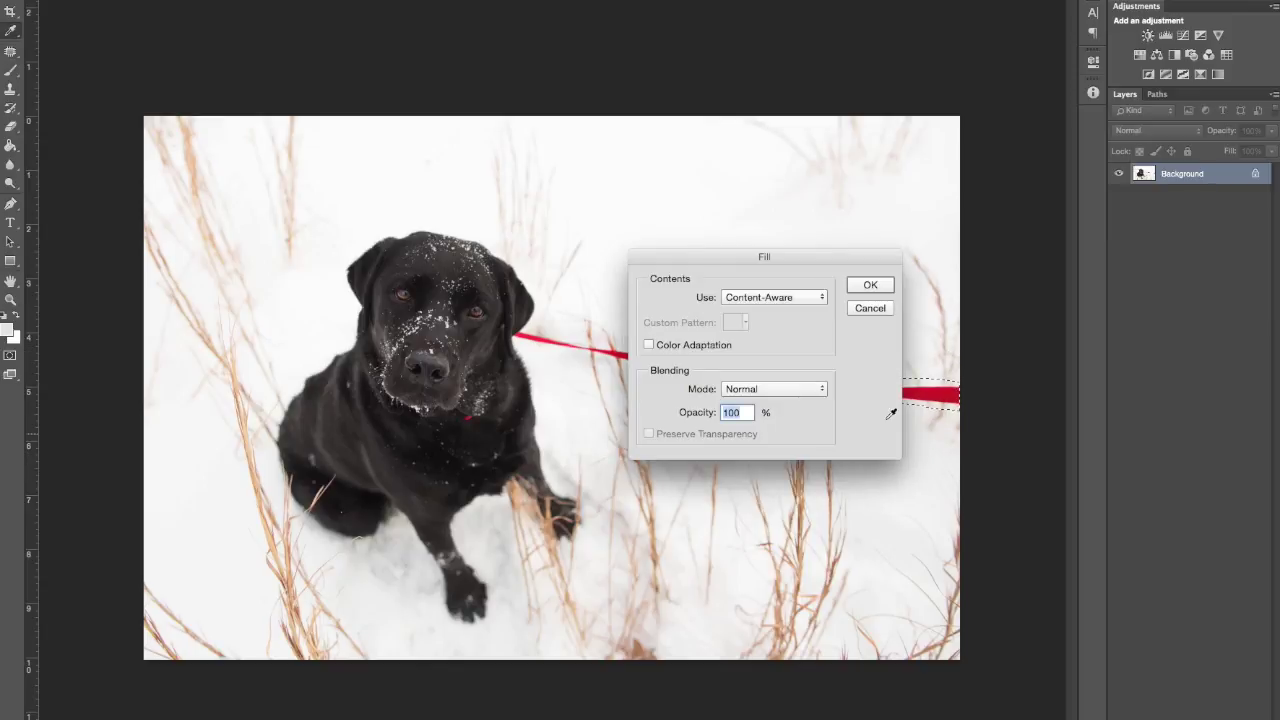
click(871, 285)
key(ctrl+d)
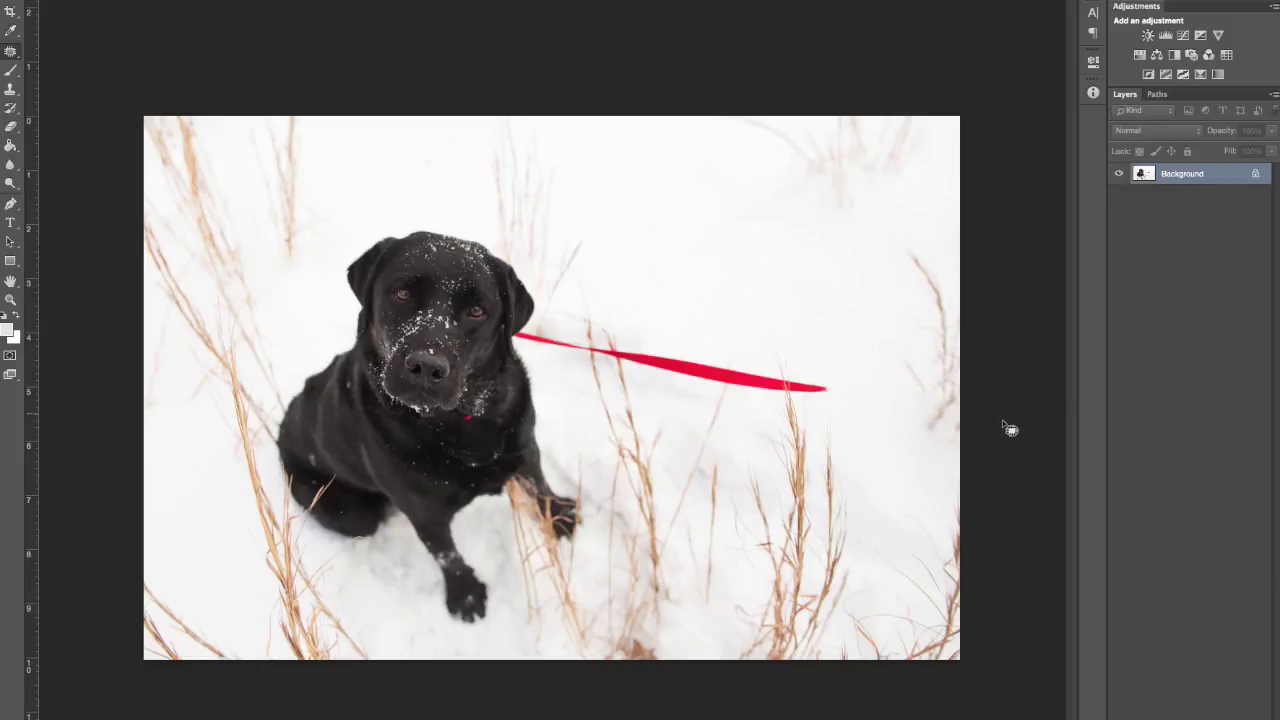
Step: Patch the leftover leash traces near the photo's right edge with clean snow
mouse_move(937, 390)
mouse_down()
mouse_move(941, 415)
mouse_move(943, 327)
mouse_up()
key(super+d)
mouse_move(949, 407)
mouse_down()
mouse_move(957, 327)
mouse_move(946, 309)
mouse_move(951, 433)
mouse_move(951, 403)
mouse_up()
drag(907, 338, 907, 338)
key(super+d)
Step: Outline the leash's outer end above the tall grass stalk and remove it with a Content-Aware fill
mouse_move(835, 393)
mouse_down()
mouse_move(732, 370)
mouse_move(727, 385)
mouse_move(834, 394)
mouse_up()
key(shift+BackSpace)
click(872, 286)
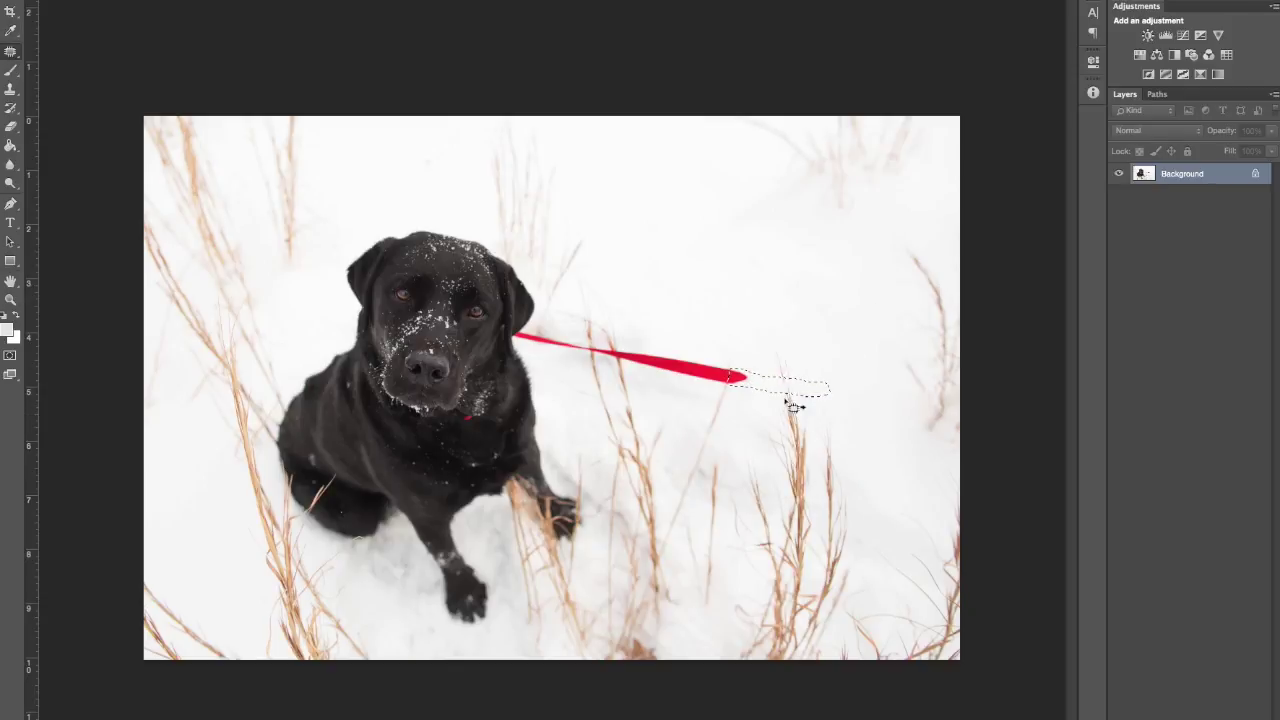
key(super+d)
Step: Remove the wide middle section of the remaining leash with a Content-Aware fill at 100% opacity
mouse_move(751, 372)
mouse_down()
mouse_move(621, 351)
mouse_move(640, 370)
mouse_move(748, 383)
mouse_up()
key(shift+BackSpace)
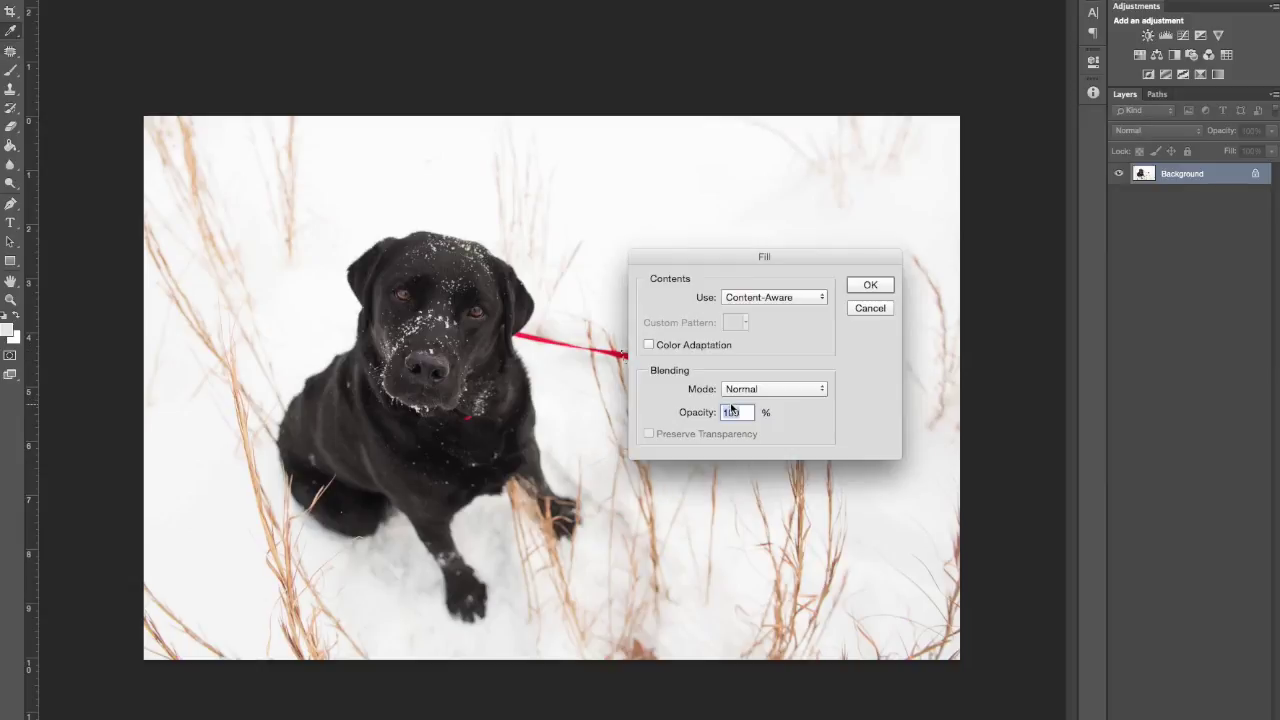
key(Return)
key(ctrl+d)
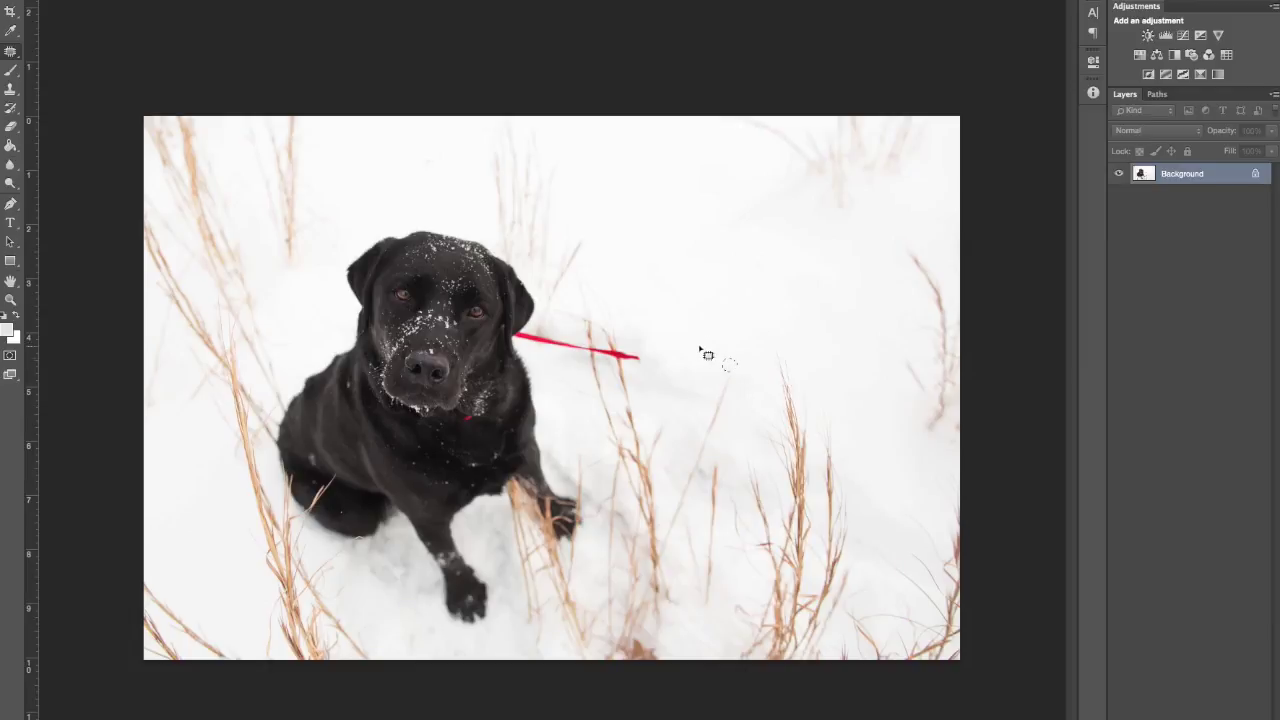
Step: Remove the leash section crossing the grass stalks beside the dog with a Content-Aware fill
mouse_move(645, 356)
mouse_down()
mouse_move(577, 350)
mouse_move(654, 369)
mouse_move(643, 371)
mouse_up()
key(shift+BackSpace)
key(Return)
Step: Select the last leash piece next to the dog's neck, remove it with a Content-Aware fill, and clear the selection
mouse_move(567, 346)
mouse_down()
mouse_move(516, 341)
mouse_move(585, 349)
mouse_up()
key(shift+BackSpace)
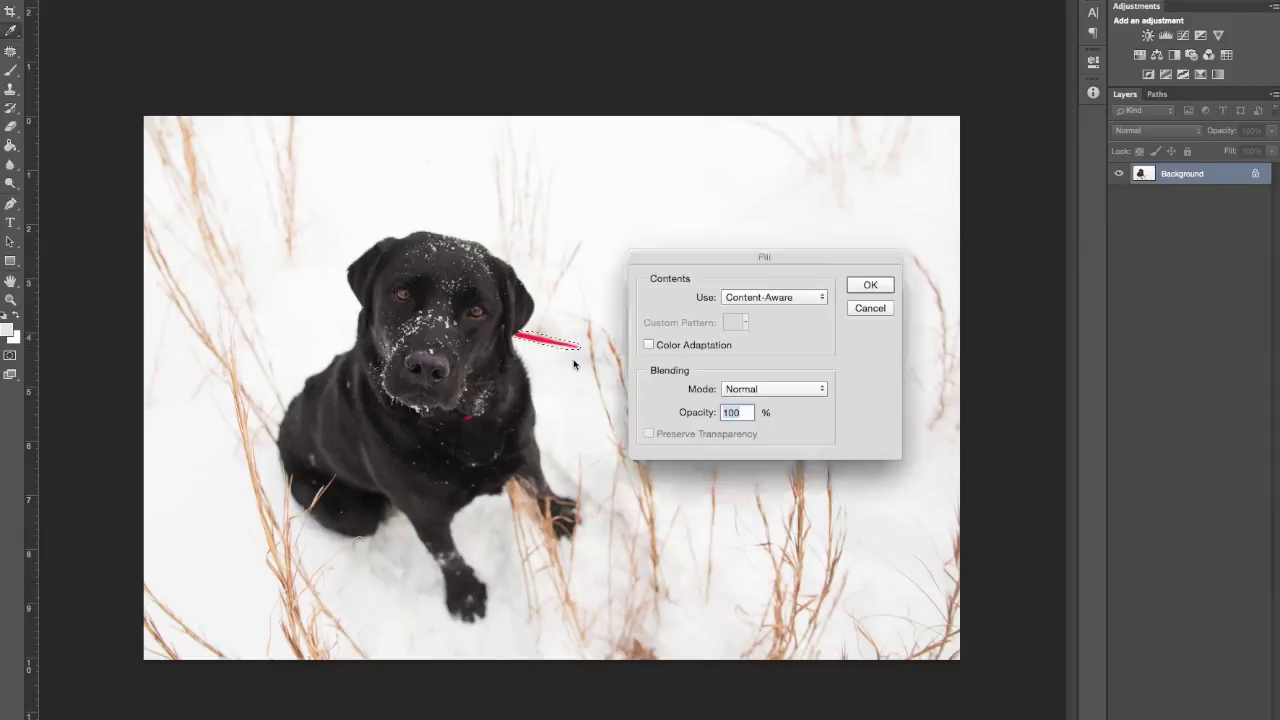
key(Return)
key(super+d)
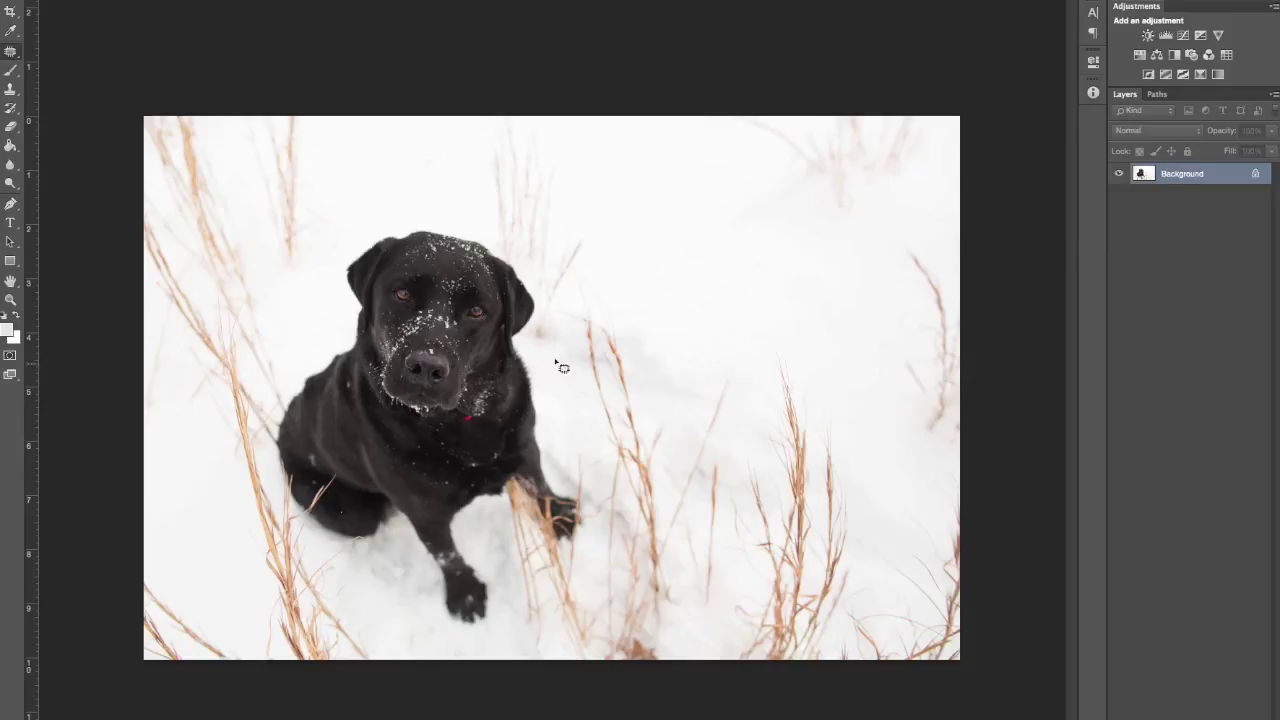
Step: Patch the residue beside the dog's neck and the shadowed snow where the leash ran with clean snow
mouse_move(548, 336)
mouse_down()
mouse_move(564, 401)
mouse_move(554, 356)
mouse_move(602, 314)
mouse_move(658, 328)
mouse_up()
drag(533, 327, 536, 344)
drag(672, 376, 681, 376)
key(super+d)
Step: Patch the snow beside the far-right grass stalk and the brown clump at the photo's bottom edge with clean snow
mouse_move(901, 366)
mouse_down()
mouse_move(923, 400)
mouse_move(928, 378)
mouse_move(904, 428)
mouse_up()
key(ctrl+d)
mouse_move(630, 640)
mouse_down()
mouse_move(648, 670)
mouse_move(697, 657)
mouse_up()
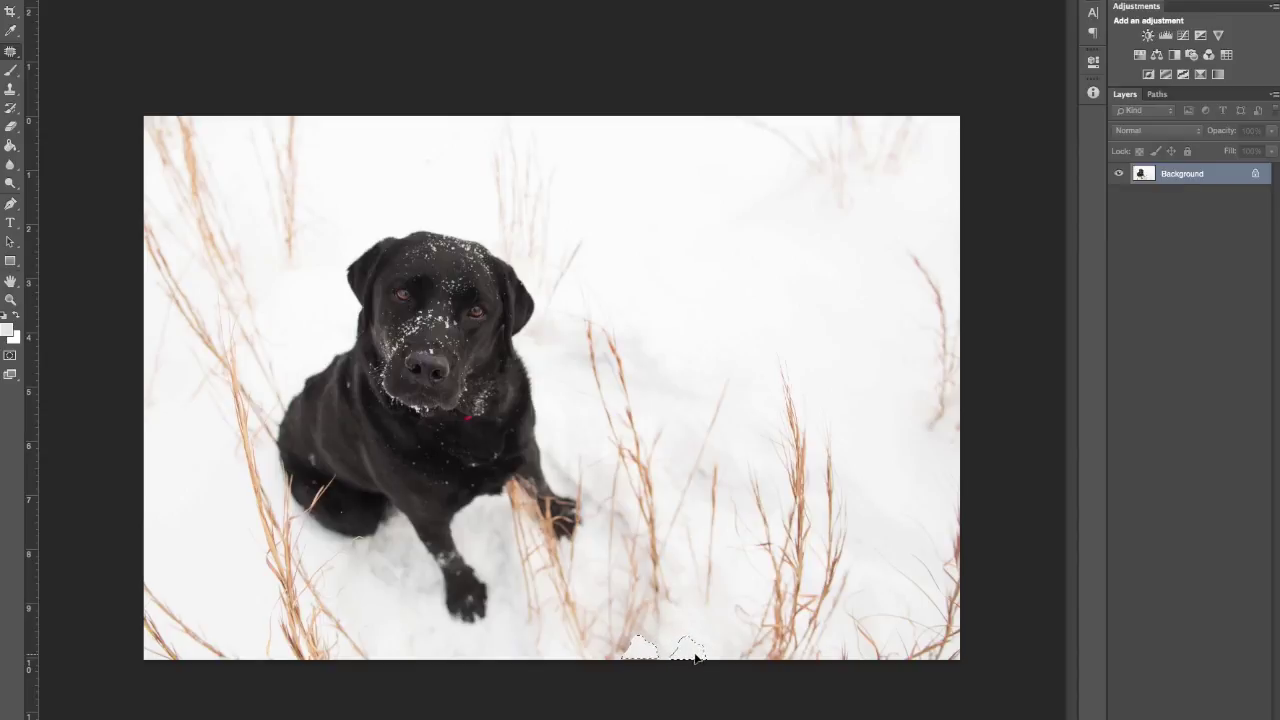
click(666, 698)
Step: Duplicate the background layer and open the selected area around the dog's upper back in the Liquify filter
key(ctrl+j)
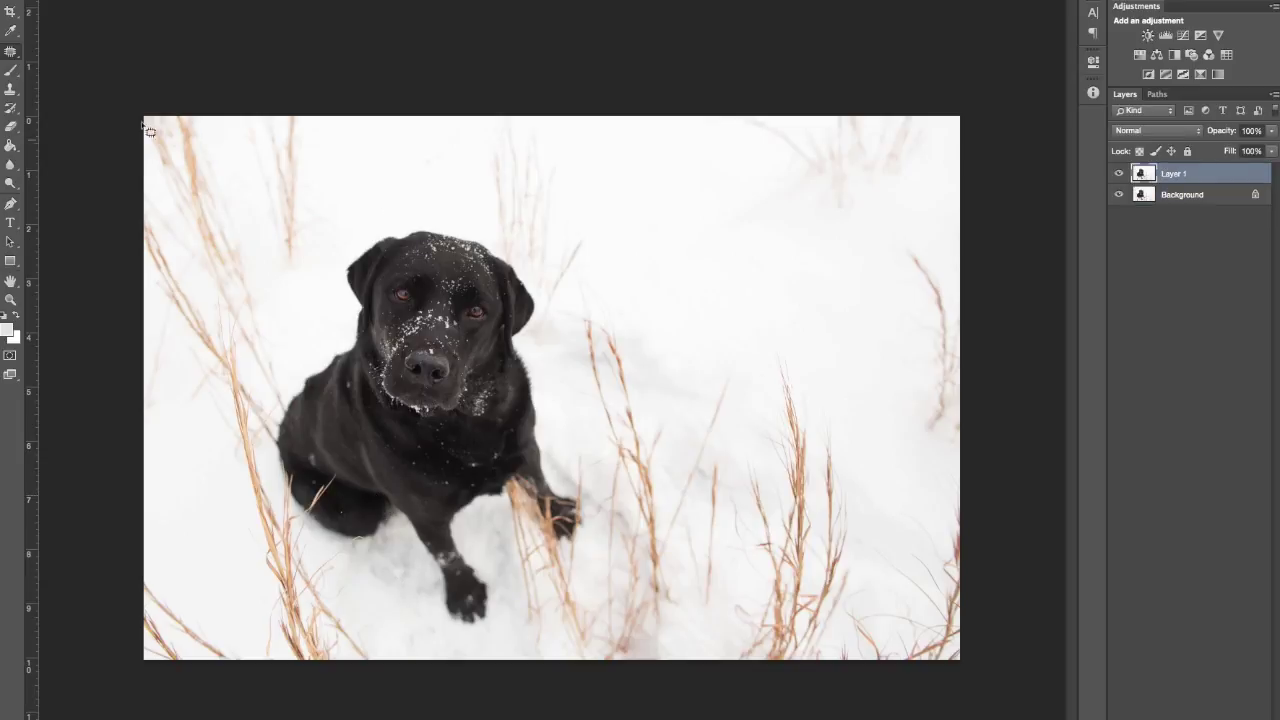
mouse_move(317, 334)
mouse_down()
mouse_move(366, 350)
mouse_move(332, 340)
mouse_up()
click(255, 301)
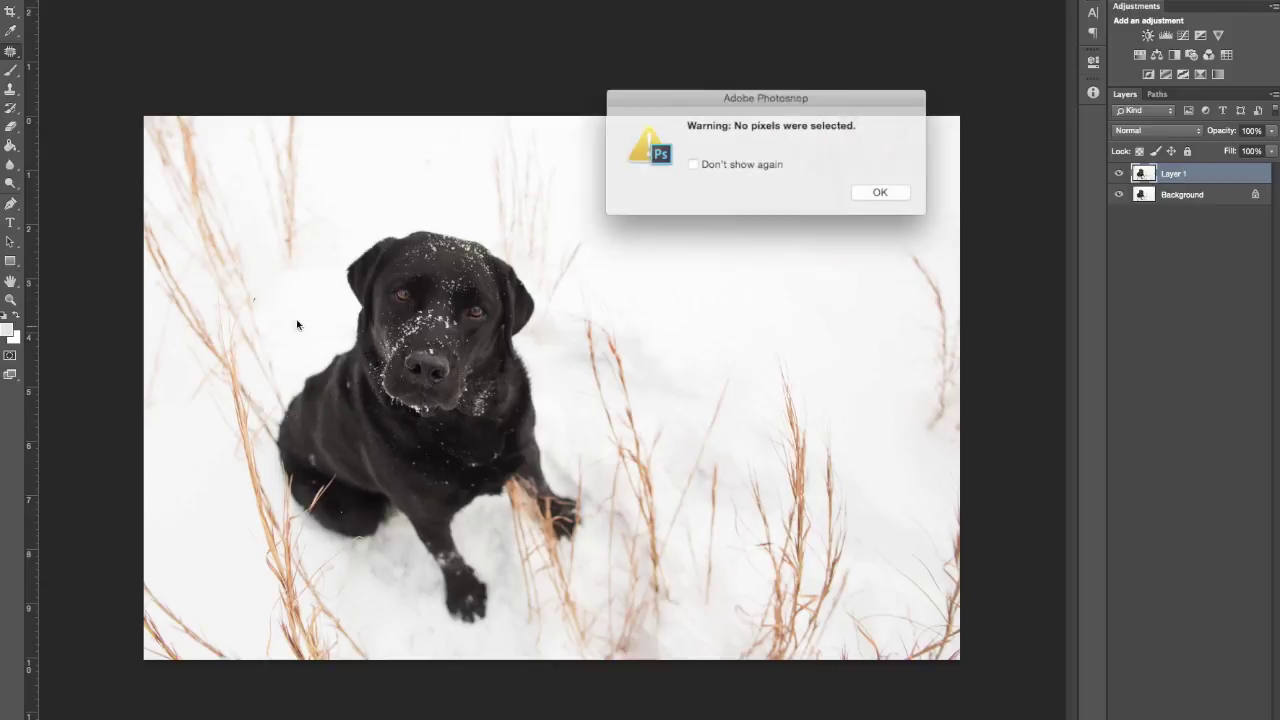
click(886, 194)
mouse_move(336, 331)
mouse_down()
mouse_move(351, 419)
mouse_move(385, 389)
mouse_up()
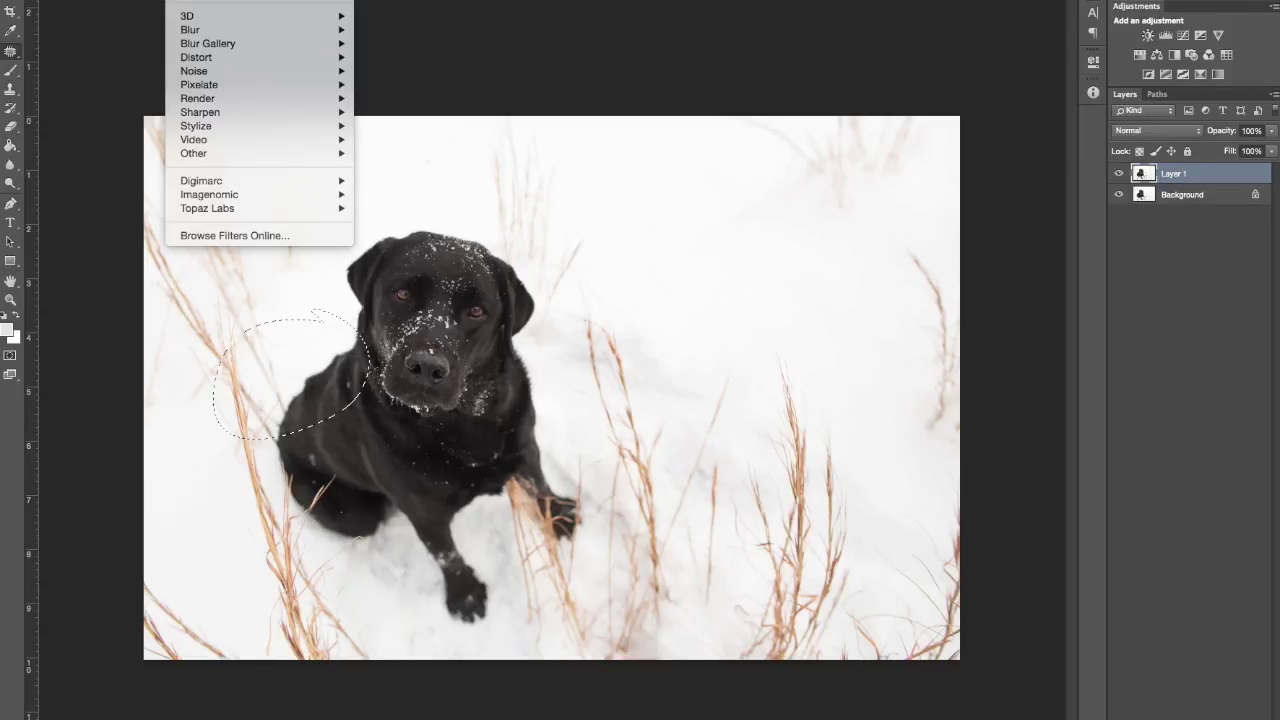
key(shift+super+x)
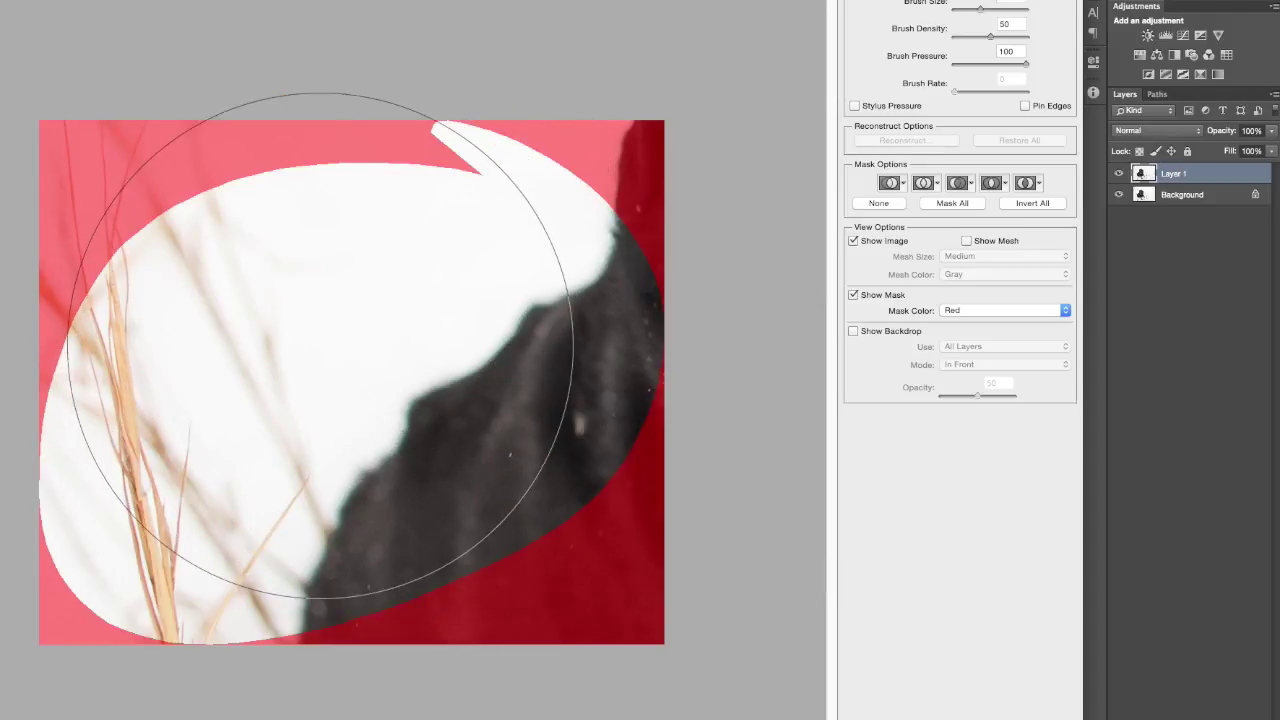
Step: Smooth the bumps along the dog's back outline in Liquify, using a progressively smaller warp brush
drag(330, 342, 338, 339)
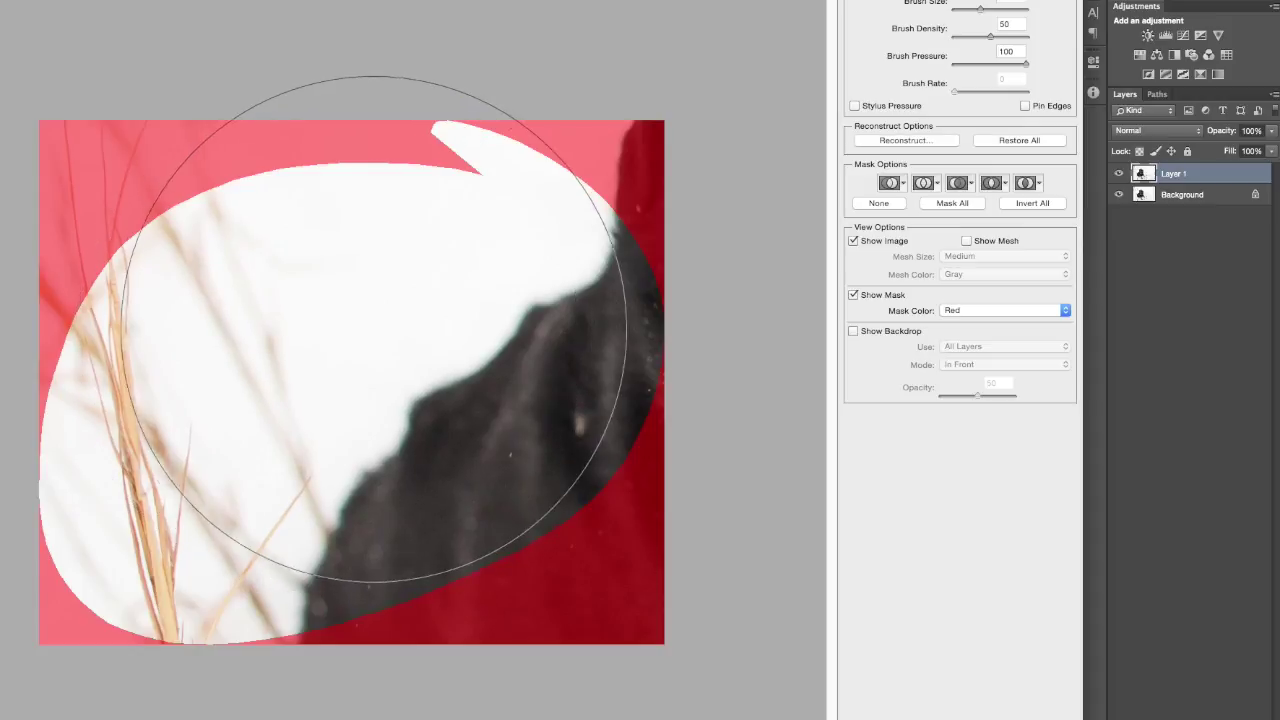
key(bracketleft)
key(bracketleft)
key(bracketleft)
key(bracketleft)
key(bracketleft)
key(bracketleft)
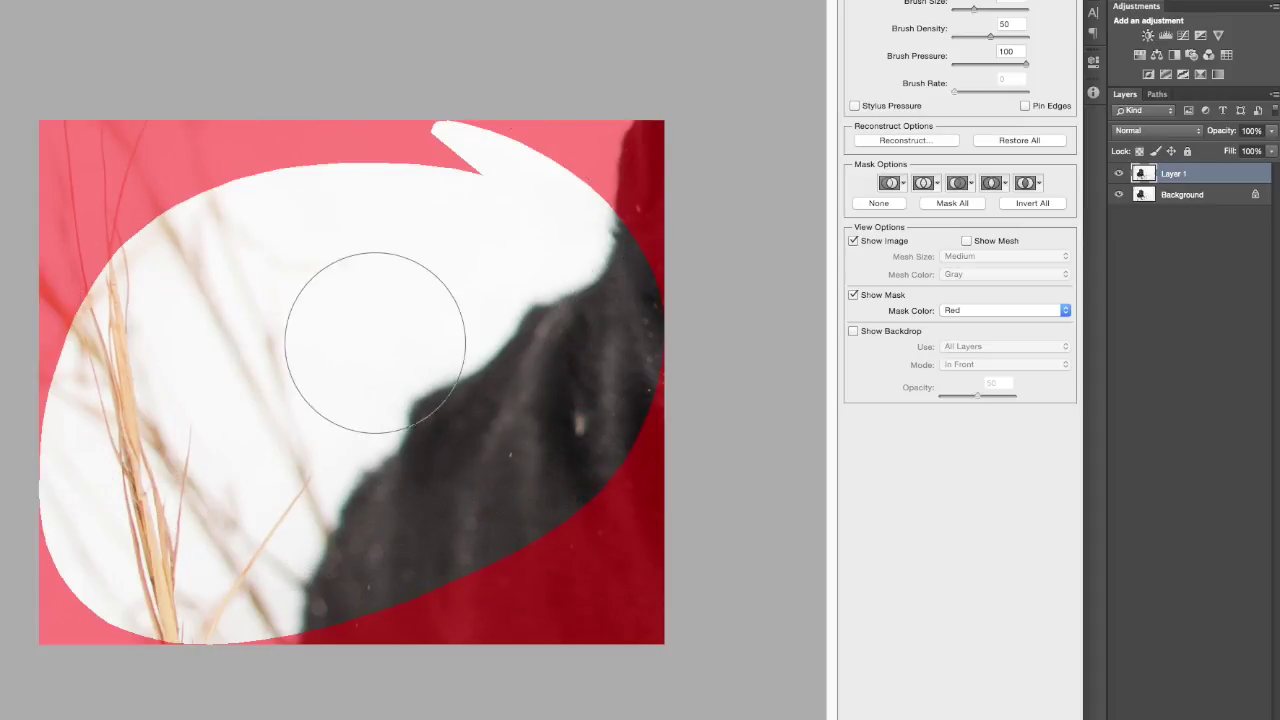
key(bracketleft)
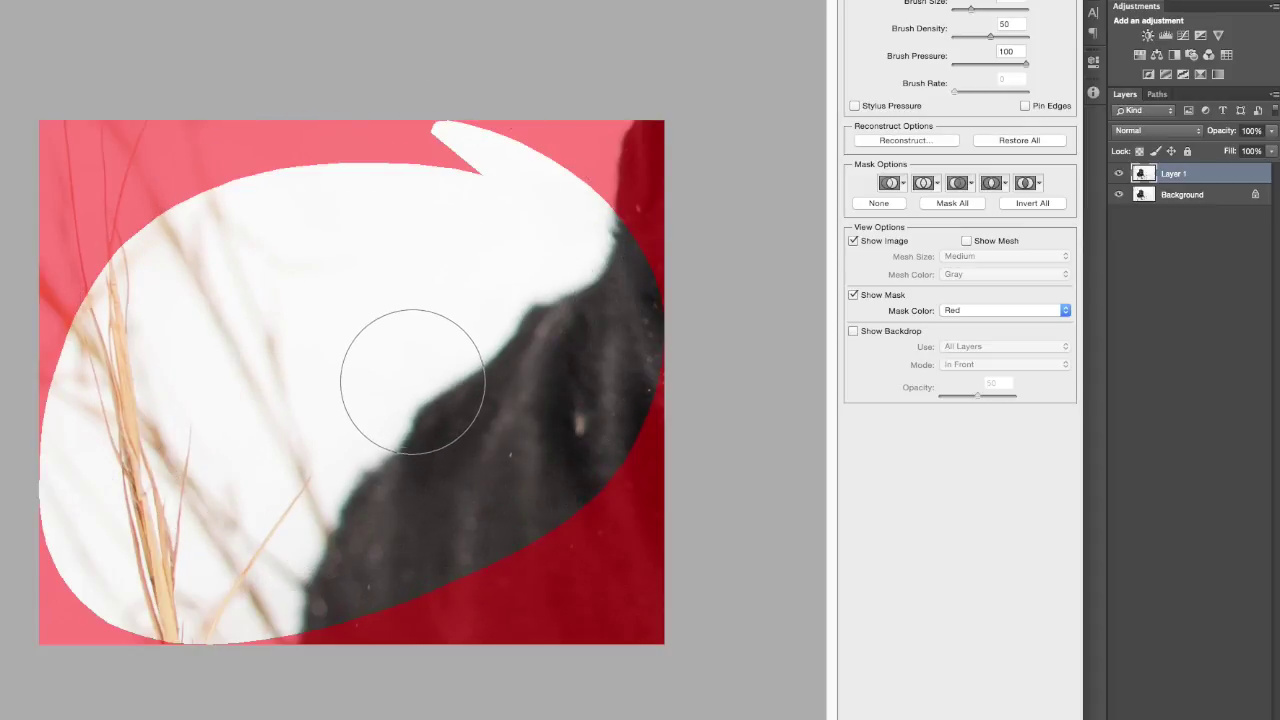
drag(520, 289, 527, 293)
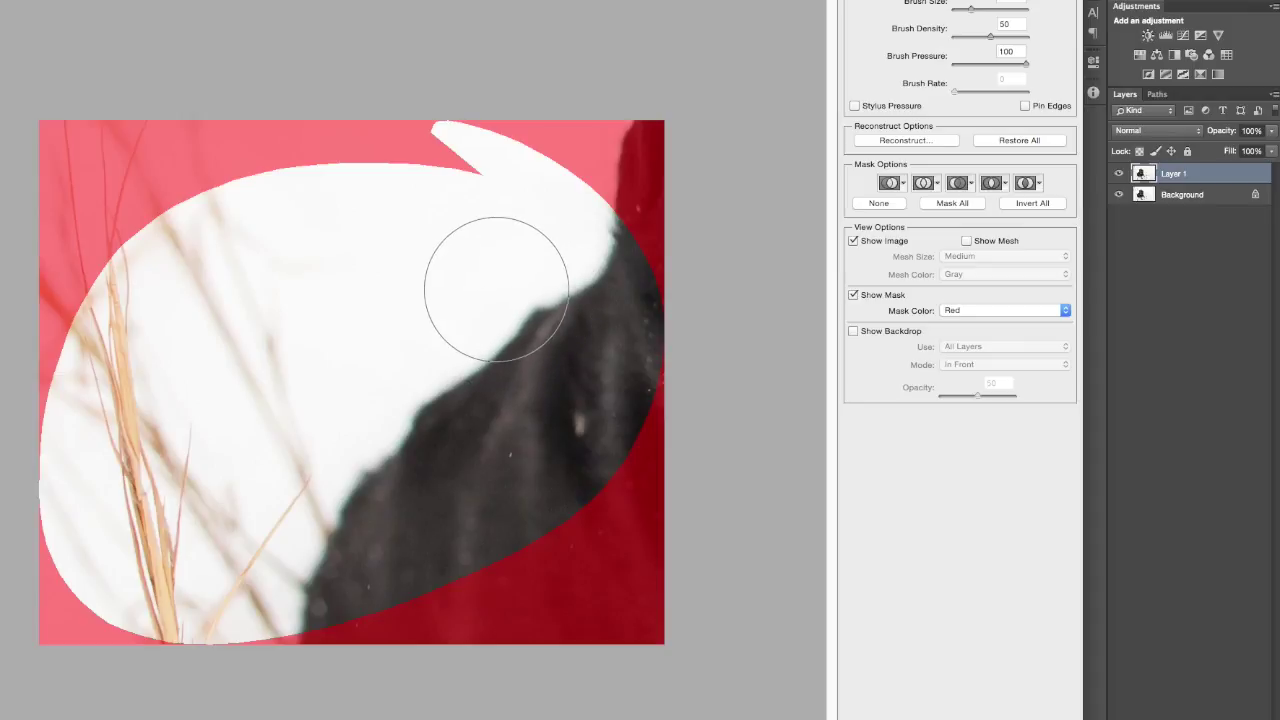
Step: Refine the back contour with an even smaller Liquify brush, apply it, and merge the layer into the background
key(bracketleft)
key(bracketleft)
key(bracketleft)
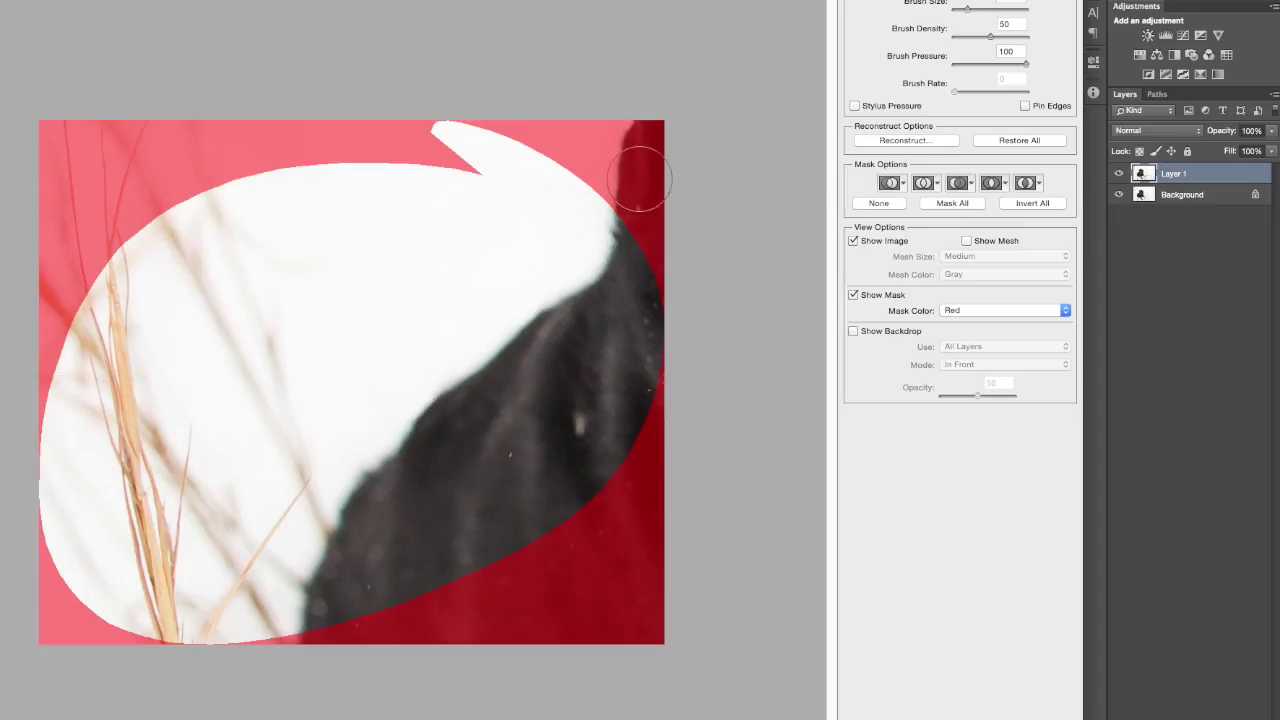
key(Return)
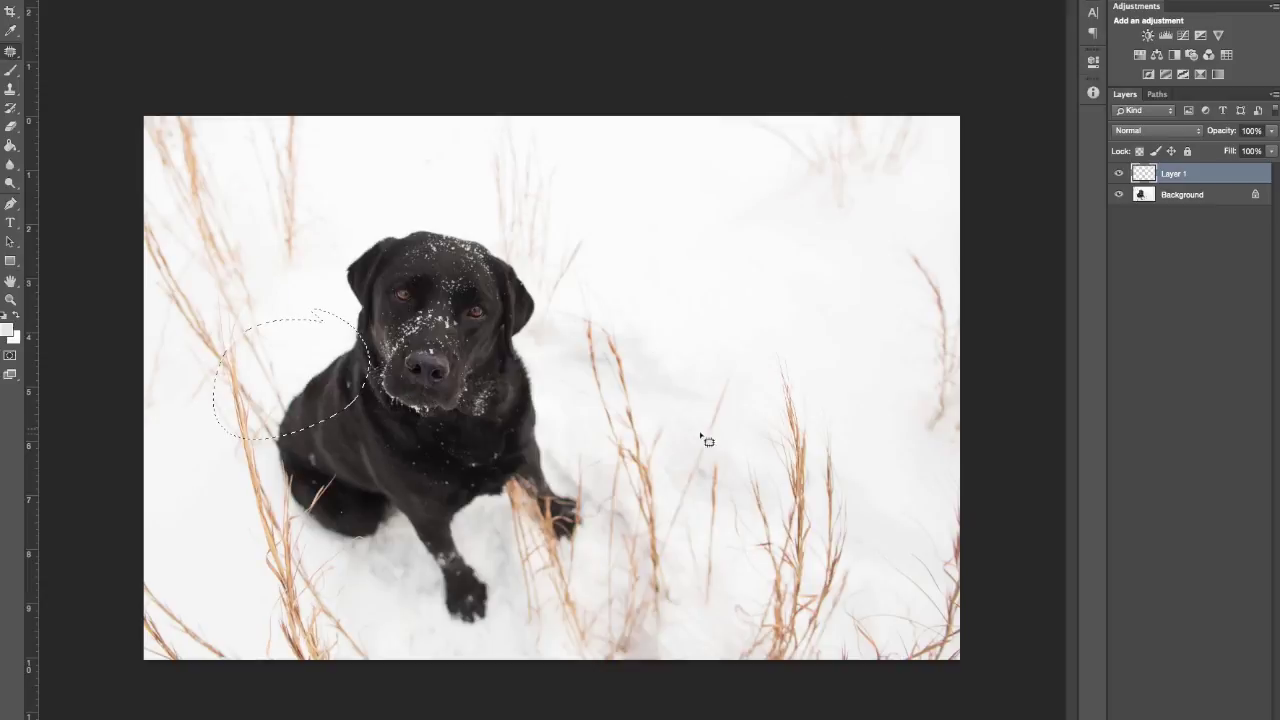
key(ctrl+d)
key(ctrl+e)
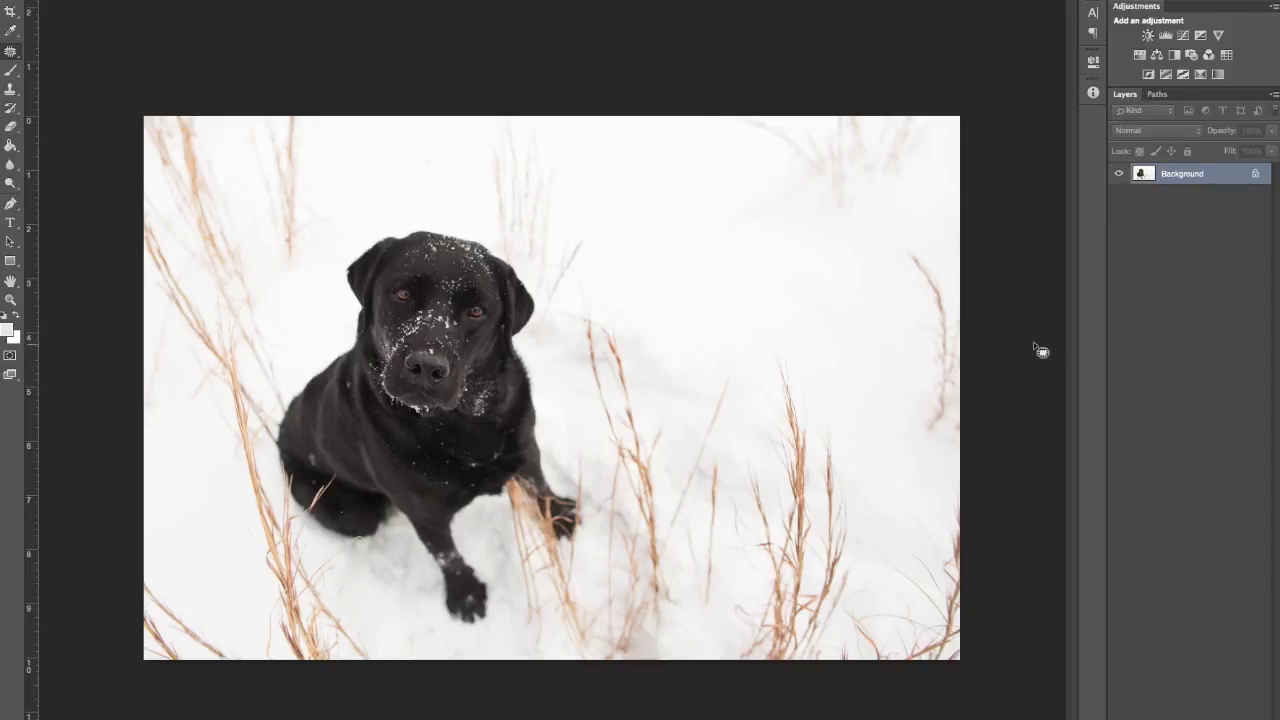
Step: Duplicate the background layer and toggle the copy's visibility to compare the two layers
key(ctrl+j)
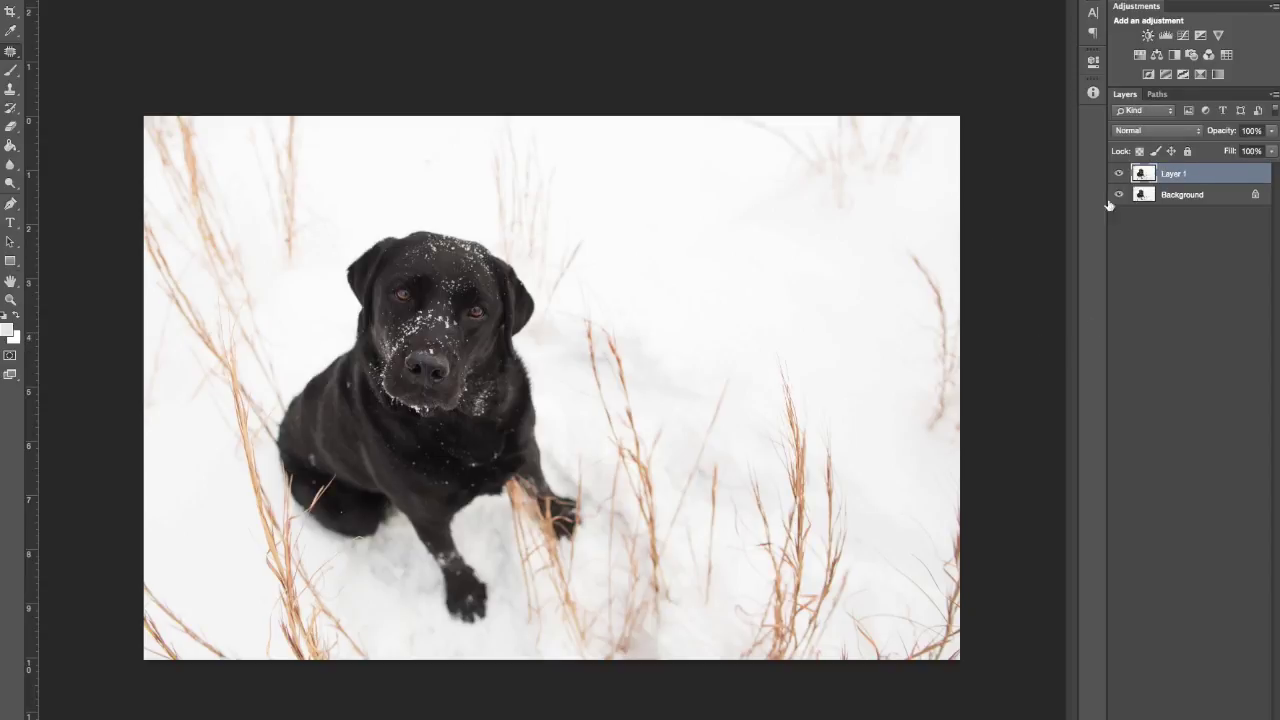
click(1119, 174)
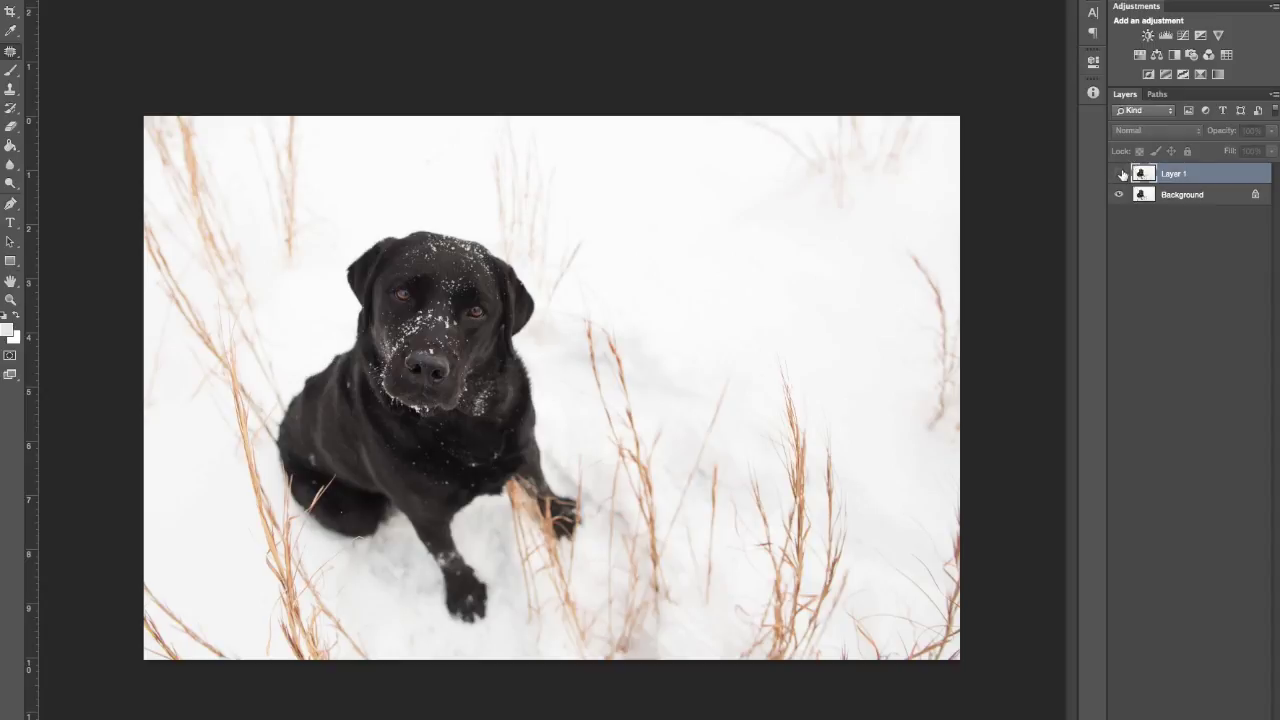
click(1119, 175)
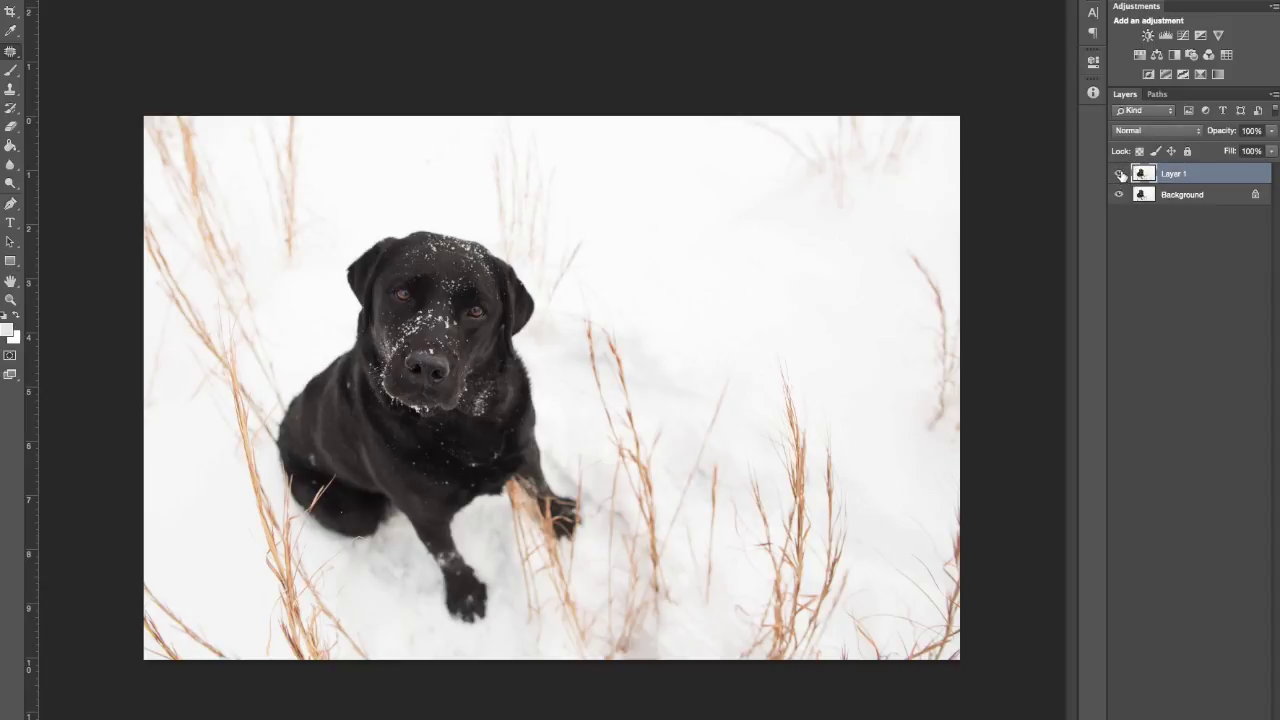
click(1120, 174)
click(1120, 174)
Step: Merge the copy into the background and save the photo as a JPEG at quality 12 (Maximum), Baseline ("Standard")
key(ctrl+e)
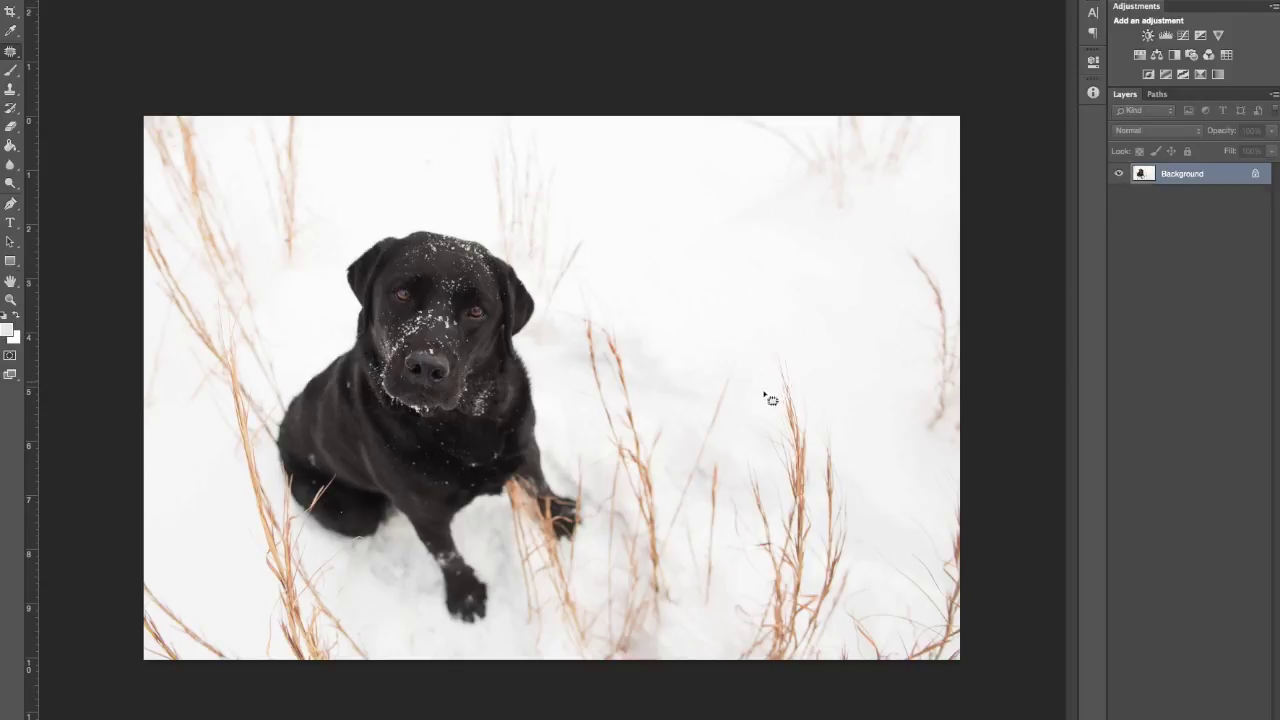
key(ctrl+s)
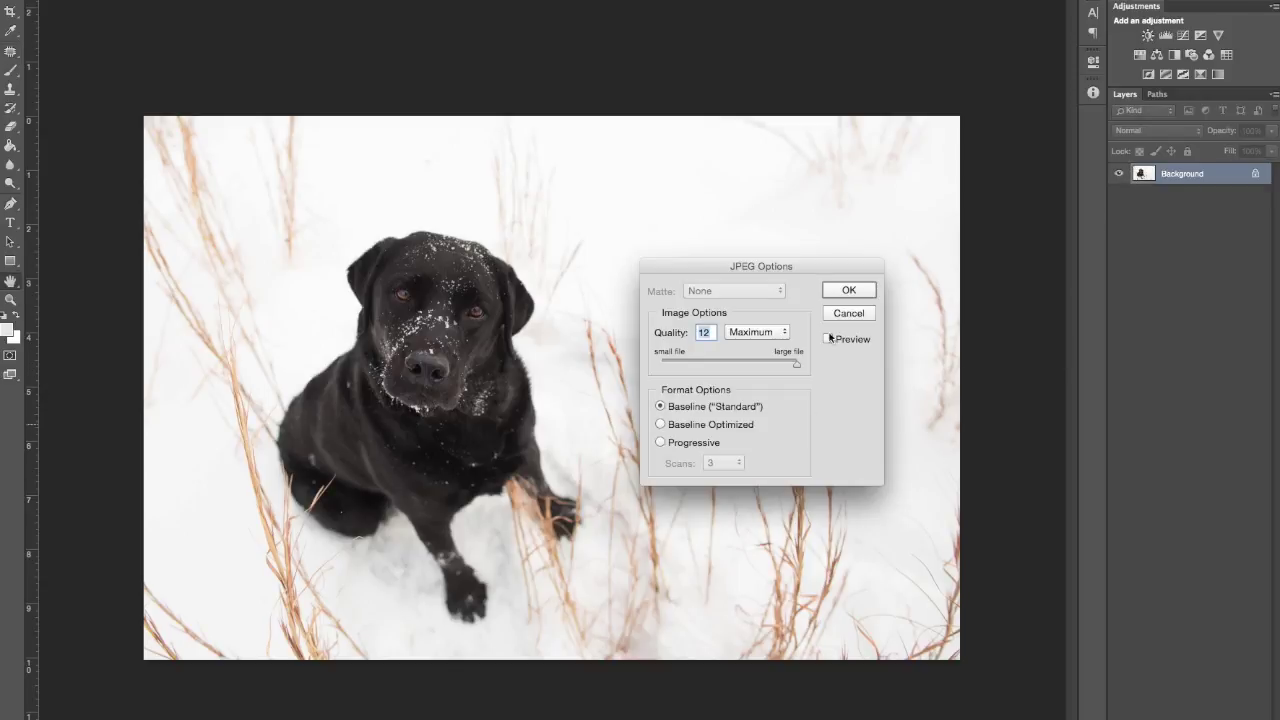
click(848, 292)
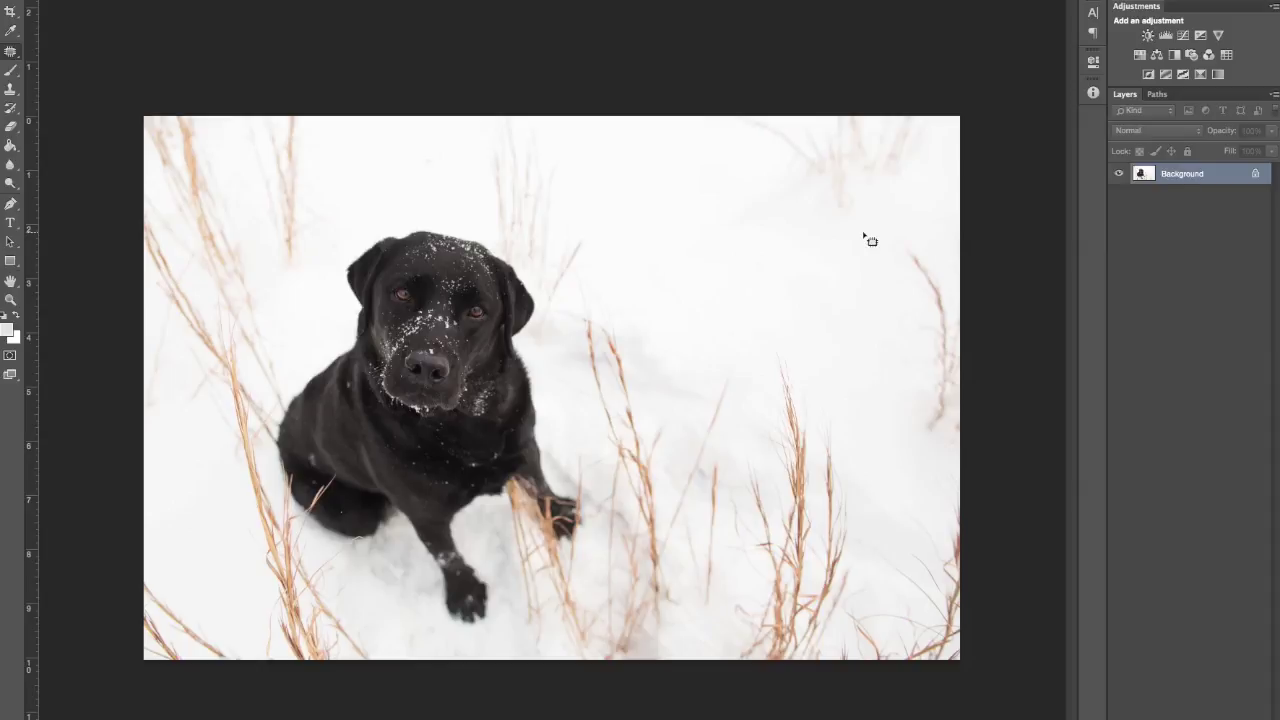
Step: Duplicate the background layer and activate the Sponge tool
key(ctrl+j)
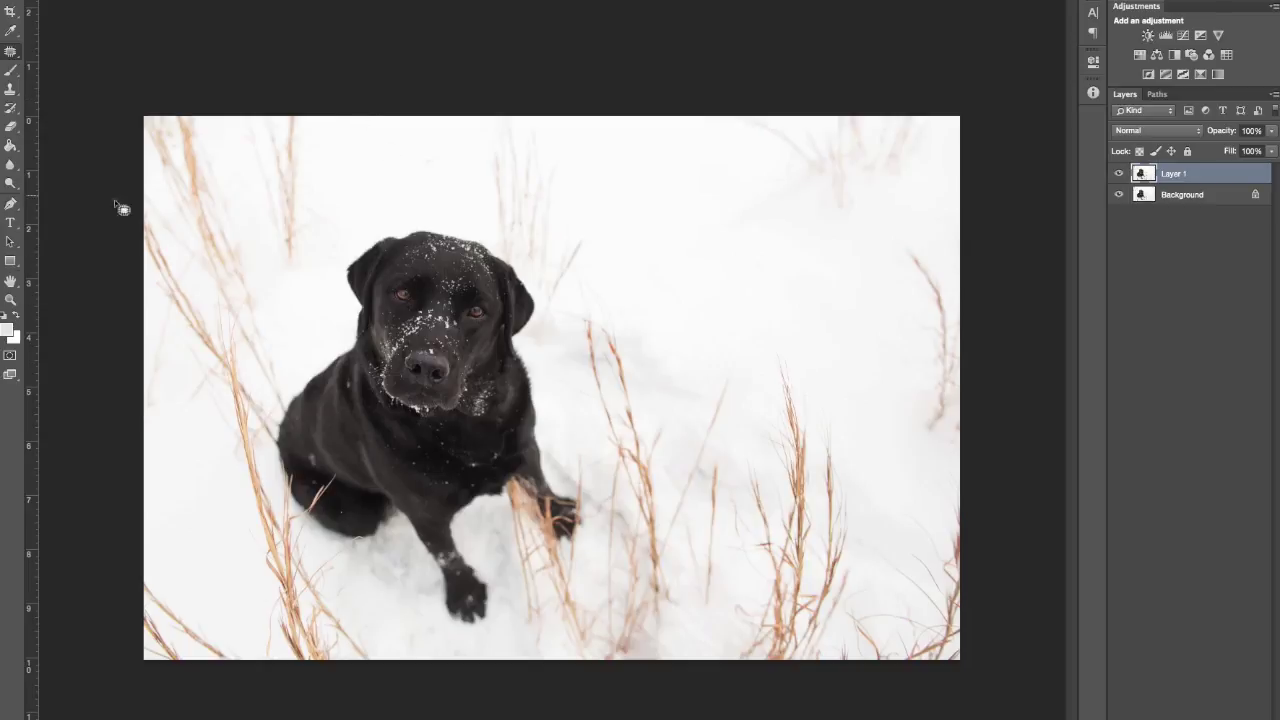
click(10, 183)
click(52, 206)
Step: Brush over the dog's irises on the duplicate layer with a small brush to enhance the brown eye color
key(ctrl+plus)
key(ctrl+plus)
key(ctrl+plus)
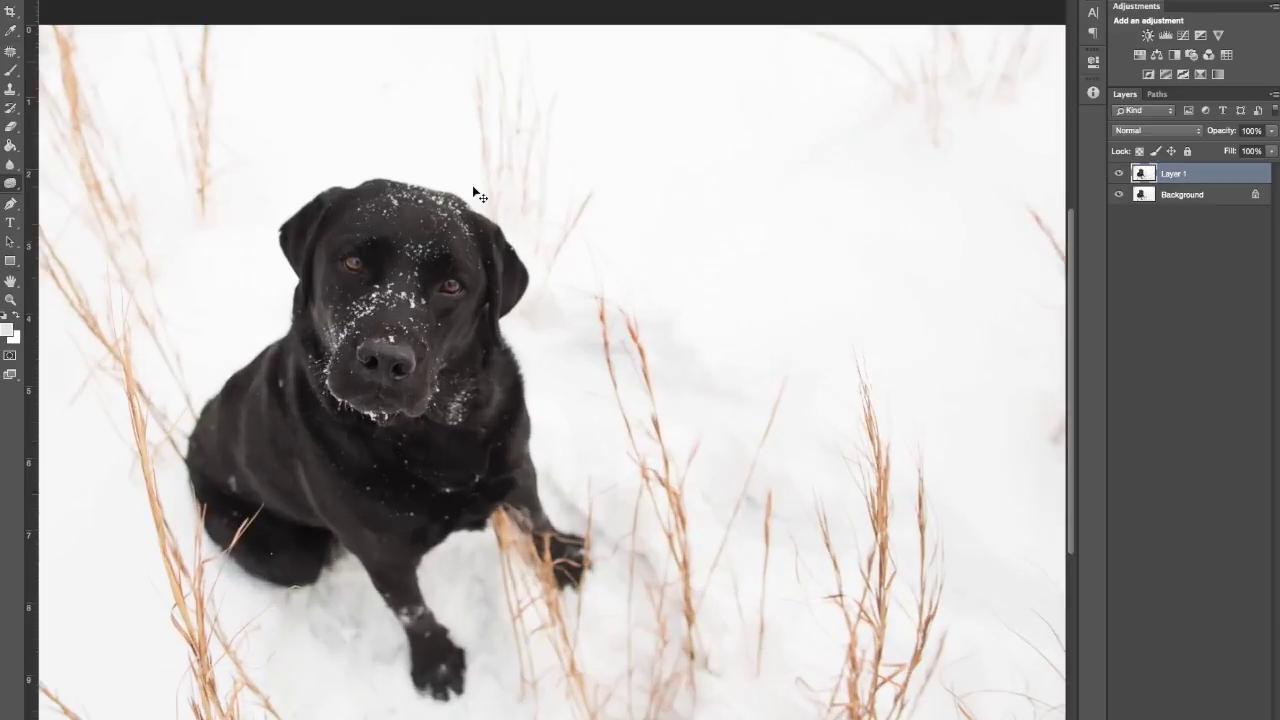
drag(500, 408, 1003, 689)
drag(438, 423, 657, 594)
scroll(660, 600, down, 5)
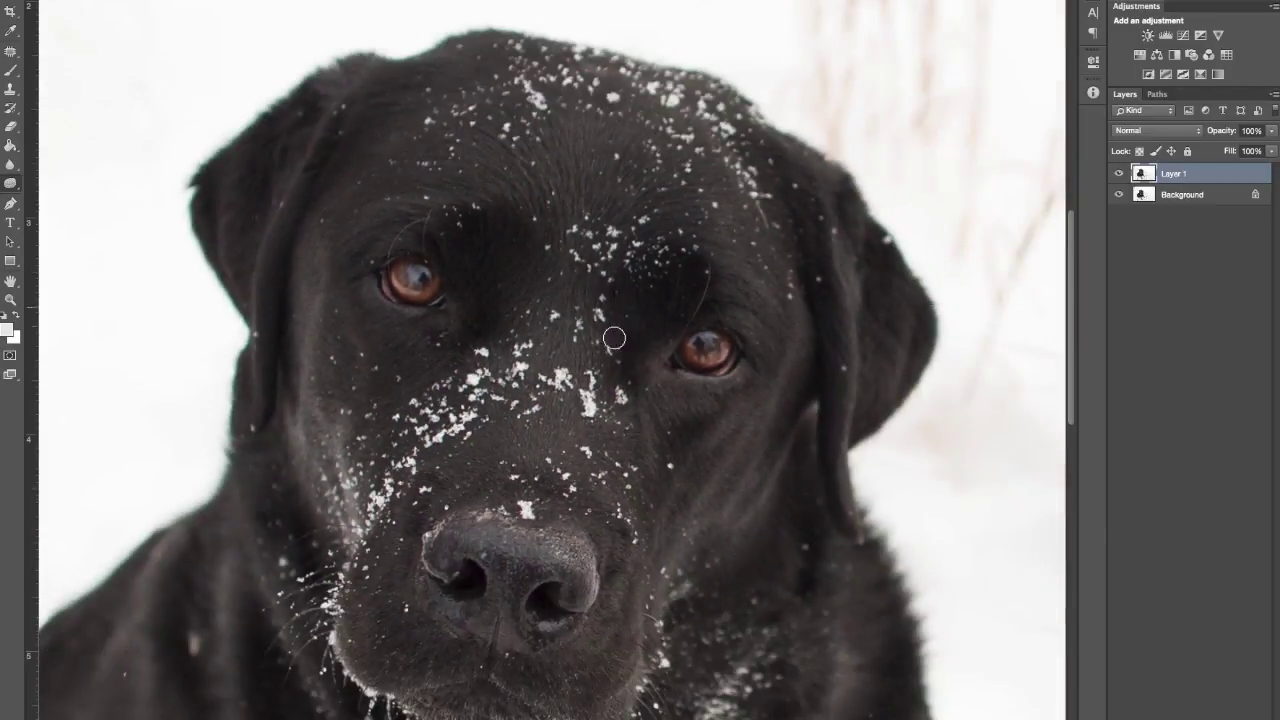
scroll(634, 360, up, 2)
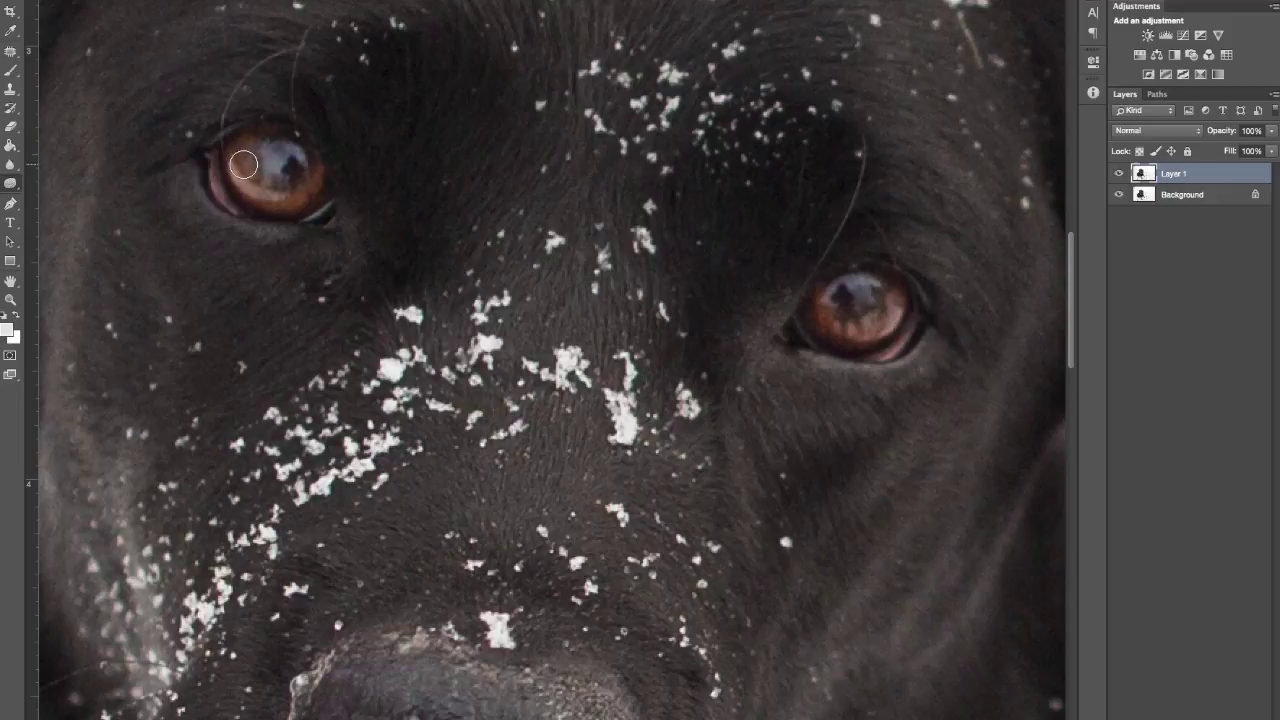
mouse_move(243, 165)
mouse_down()
mouse_move(241, 151)
mouse_move(243, 176)
mouse_up()
key([)
key(super+0)
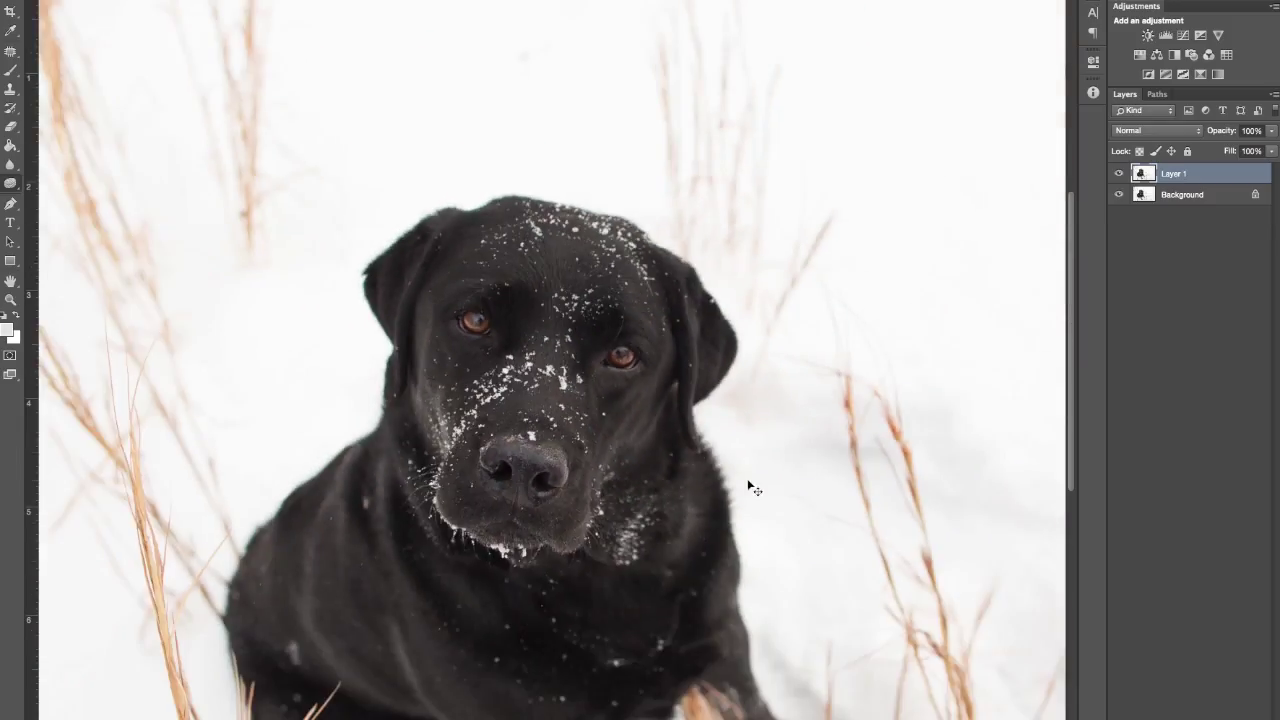
Step: Compare the eyes before and after by toggling the duplicate layer's visibility, and merge it into the background
click(1121, 174)
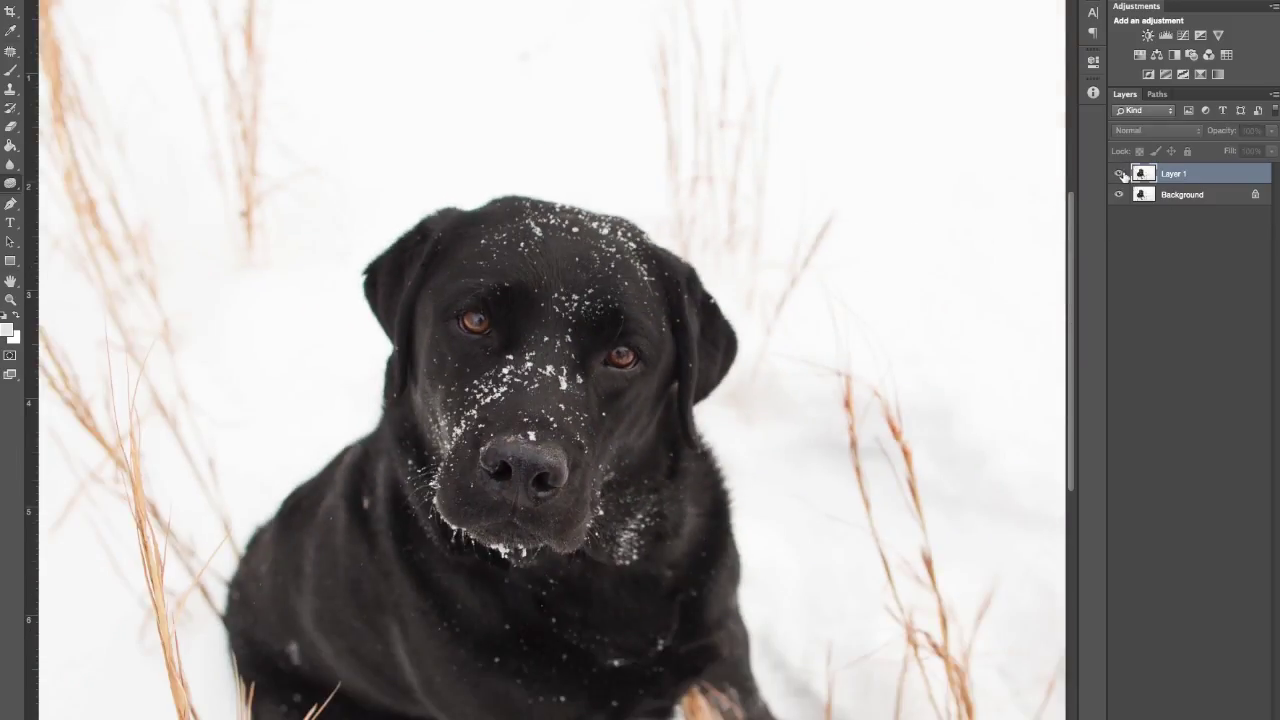
click(1121, 174)
click(1121, 174)
click(1121, 174)
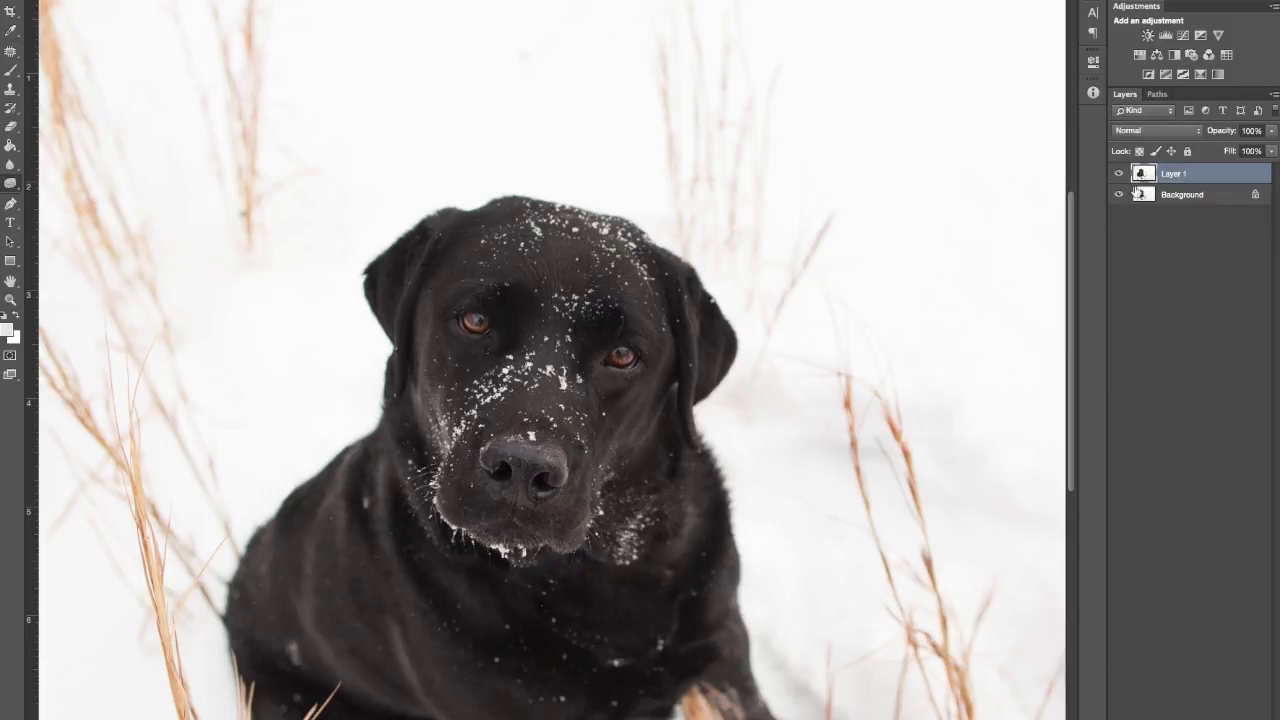
key(super+e)
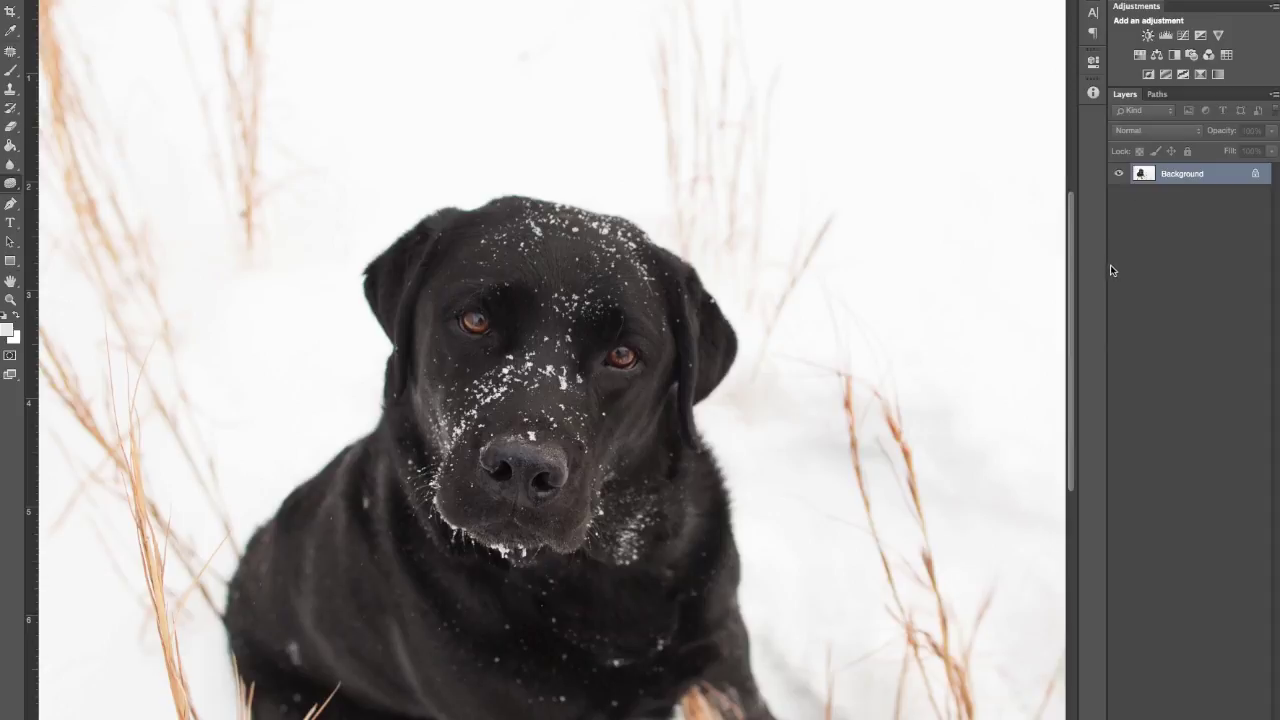
Step: Duplicate the background layer for another round of eye retouching
key(ctrl+j)
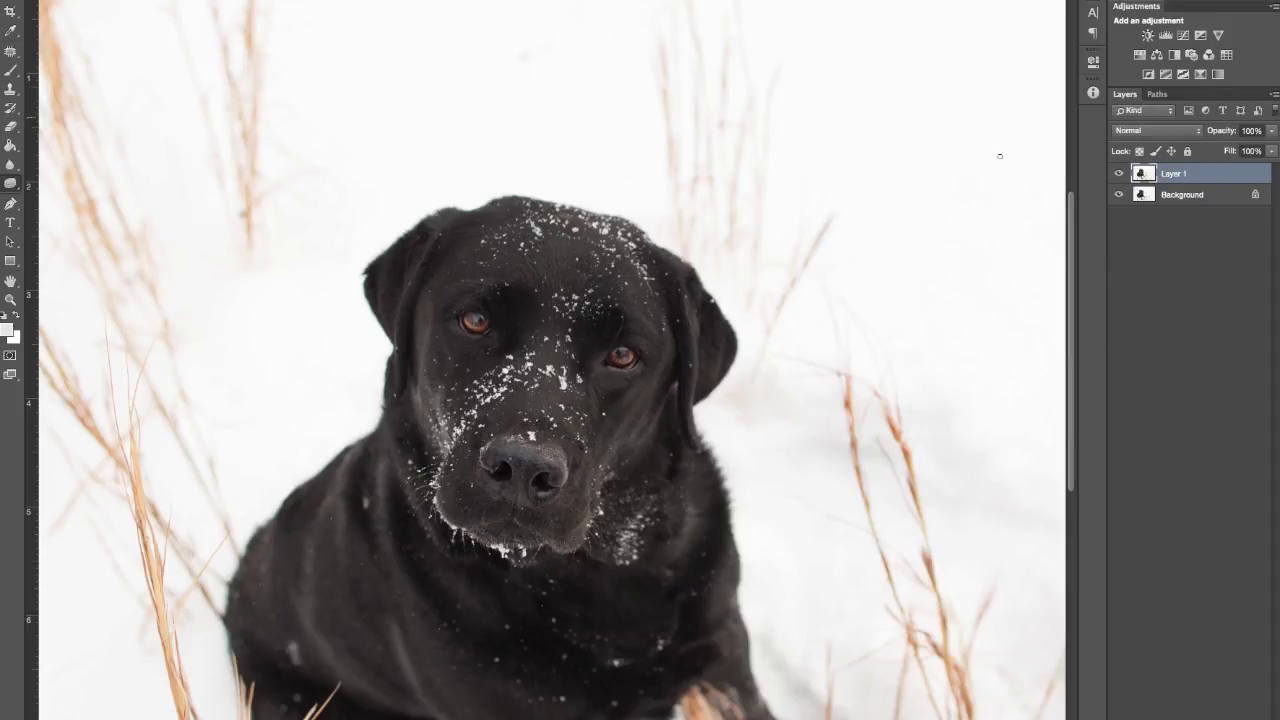
key(super+plus)
key(super+plus)
key(super+plus)
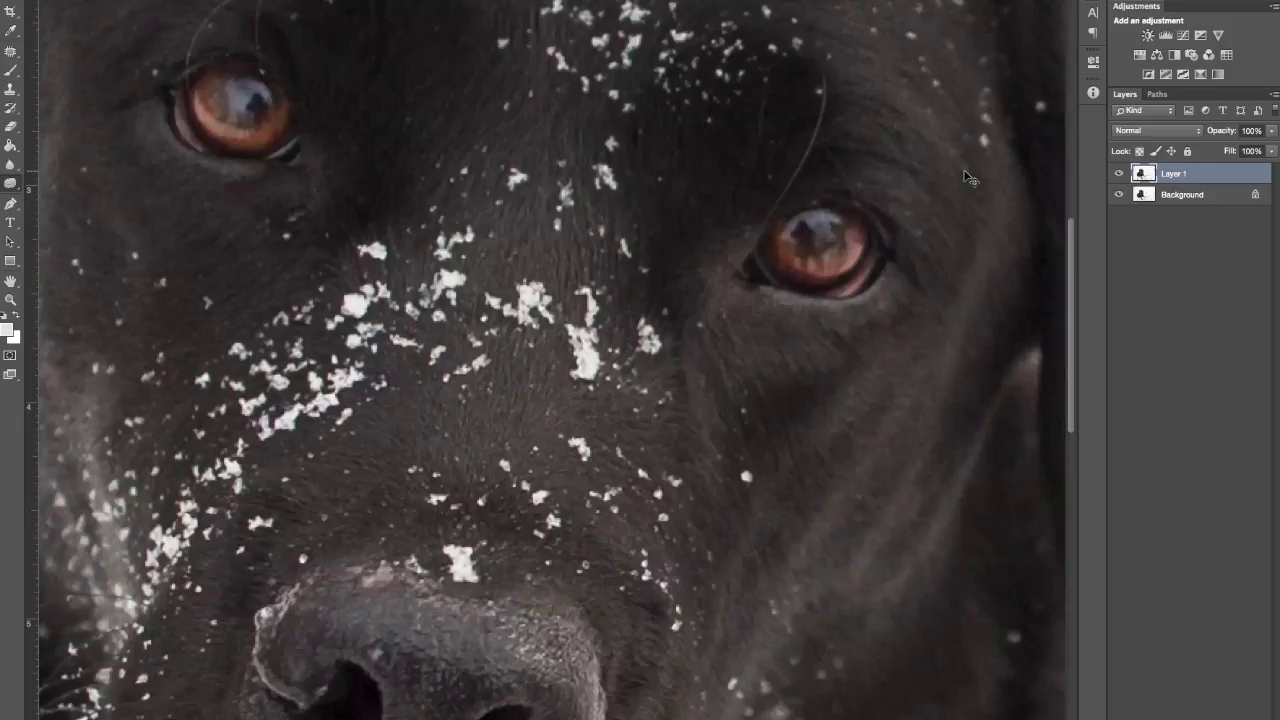
key(ctrl+minus)
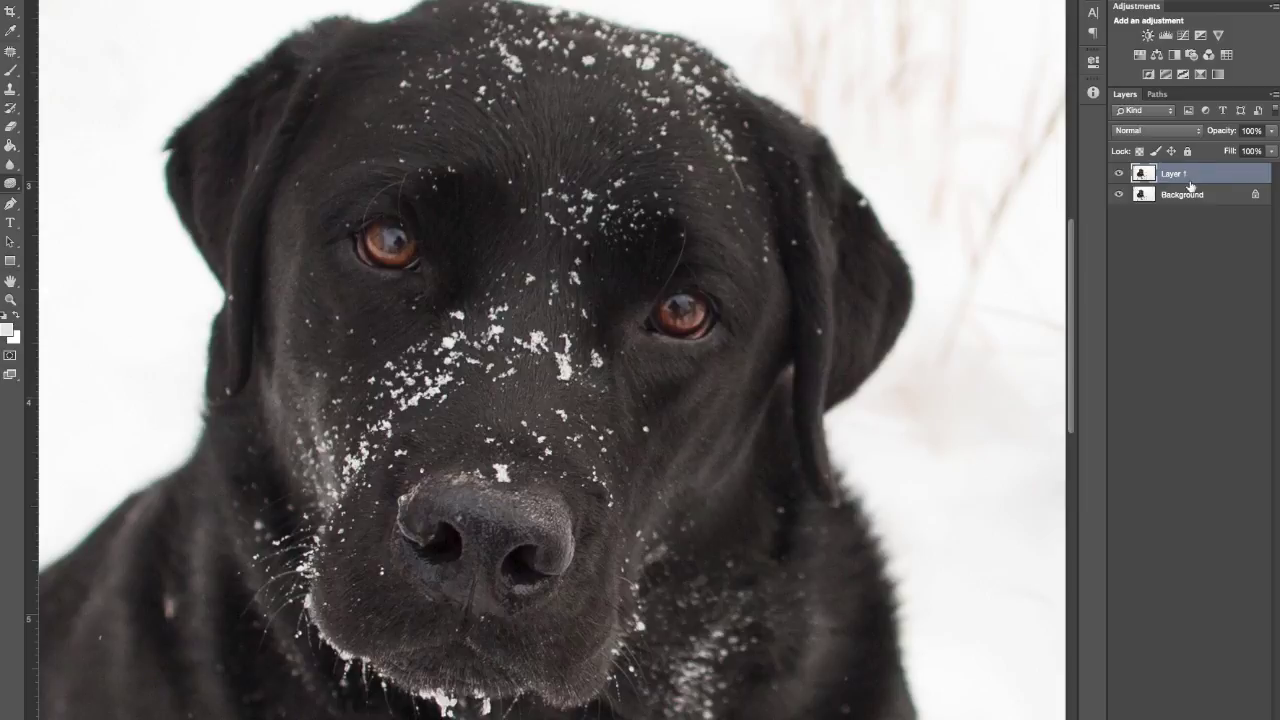
Step: Set the Layer Via Copy state as the history source and activate the History Brush with a blend mode for painting
key(alt+F9)
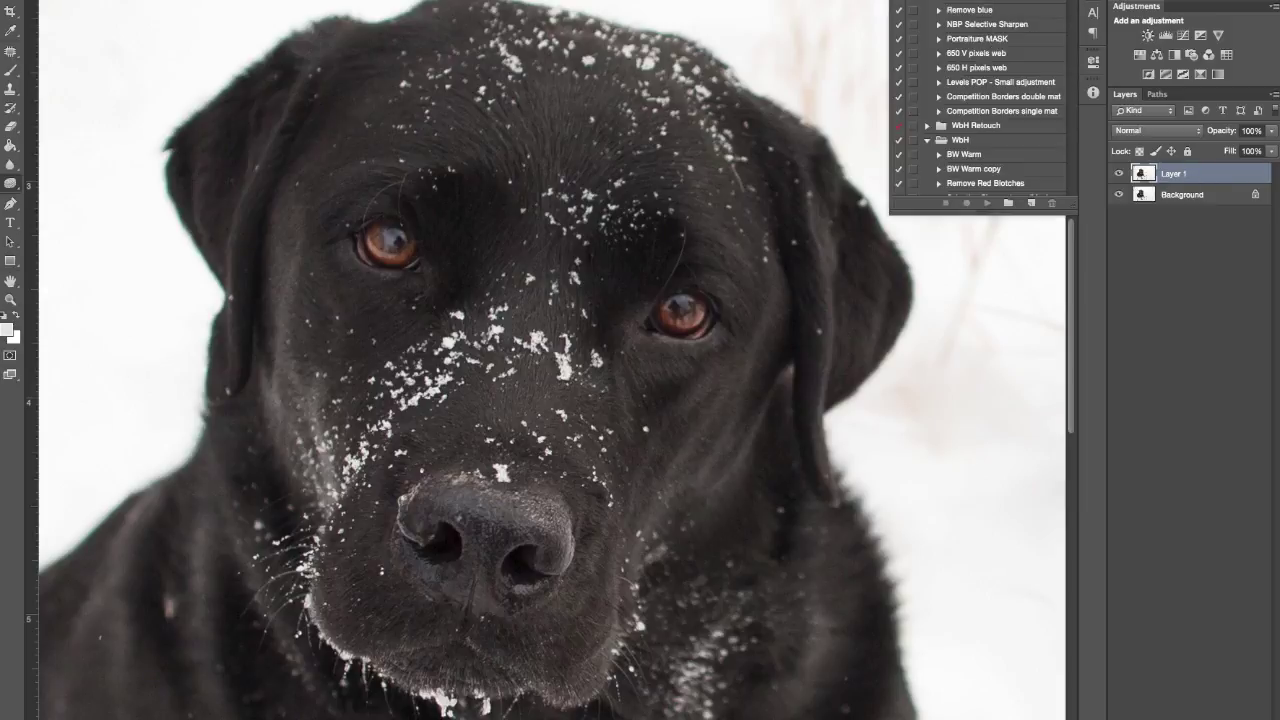
click(947, 1)
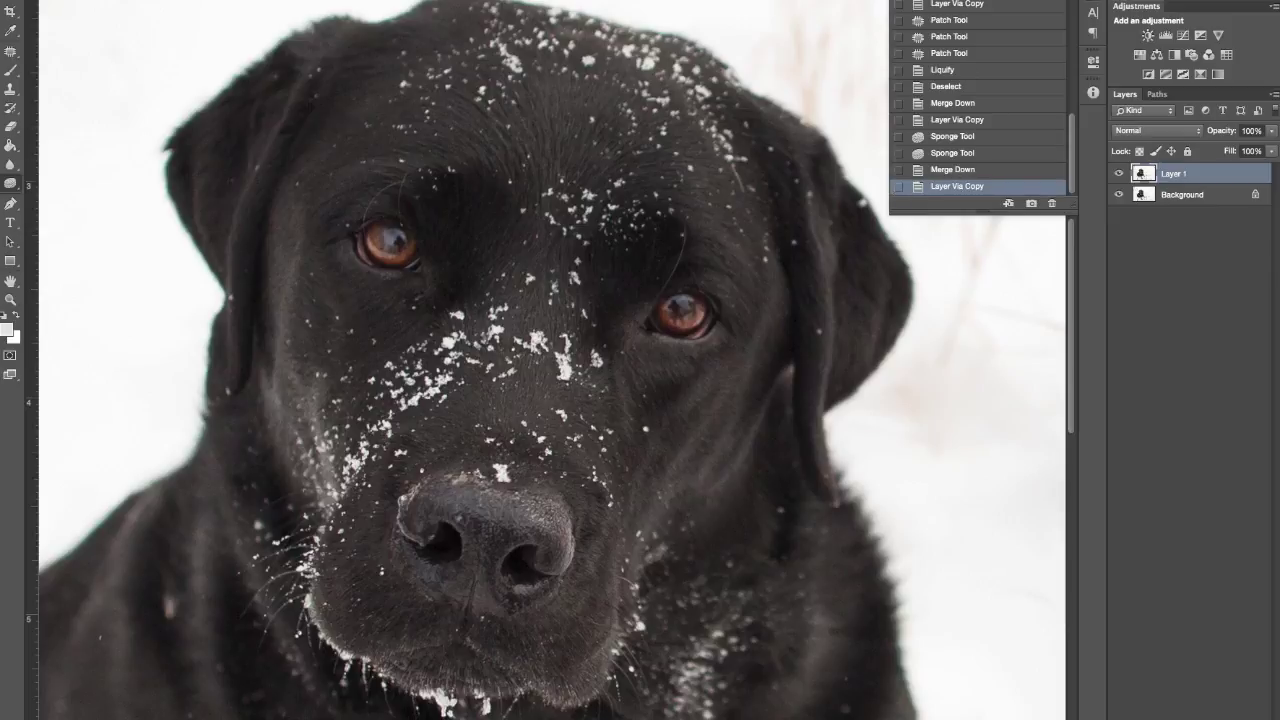
click(899, 188)
click(10, 110)
click(173, 2)
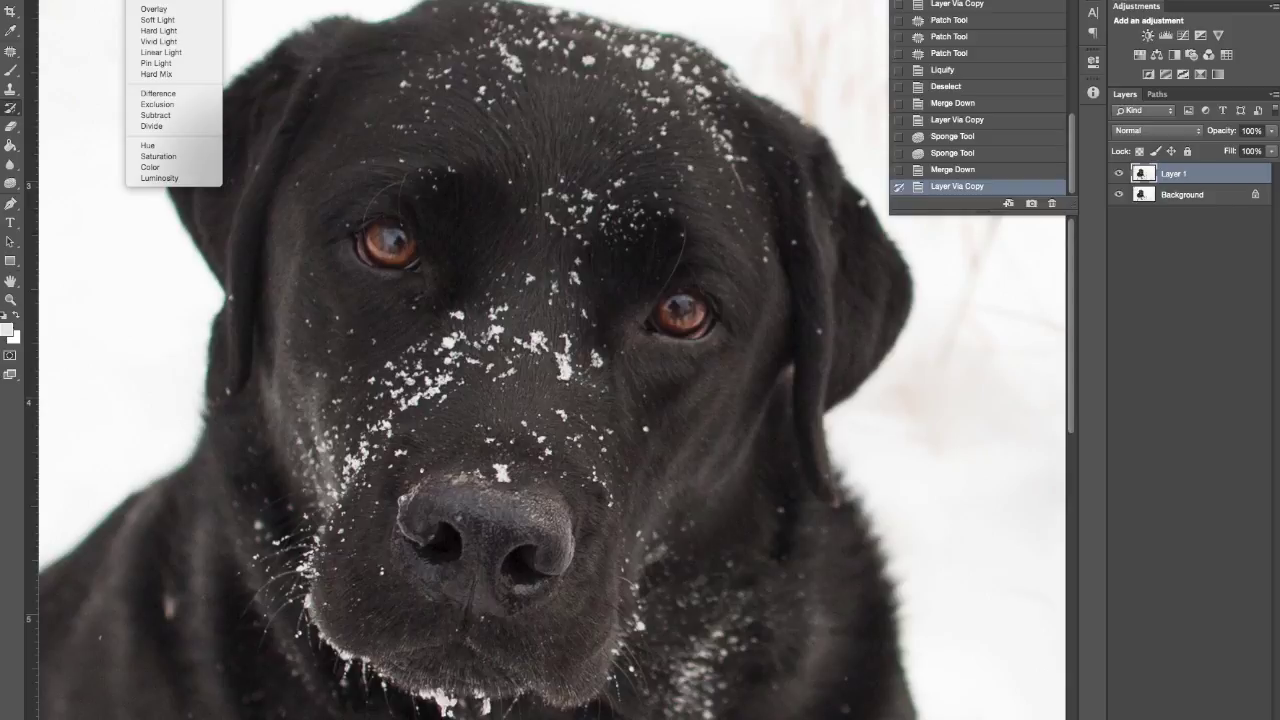
click(165, 2)
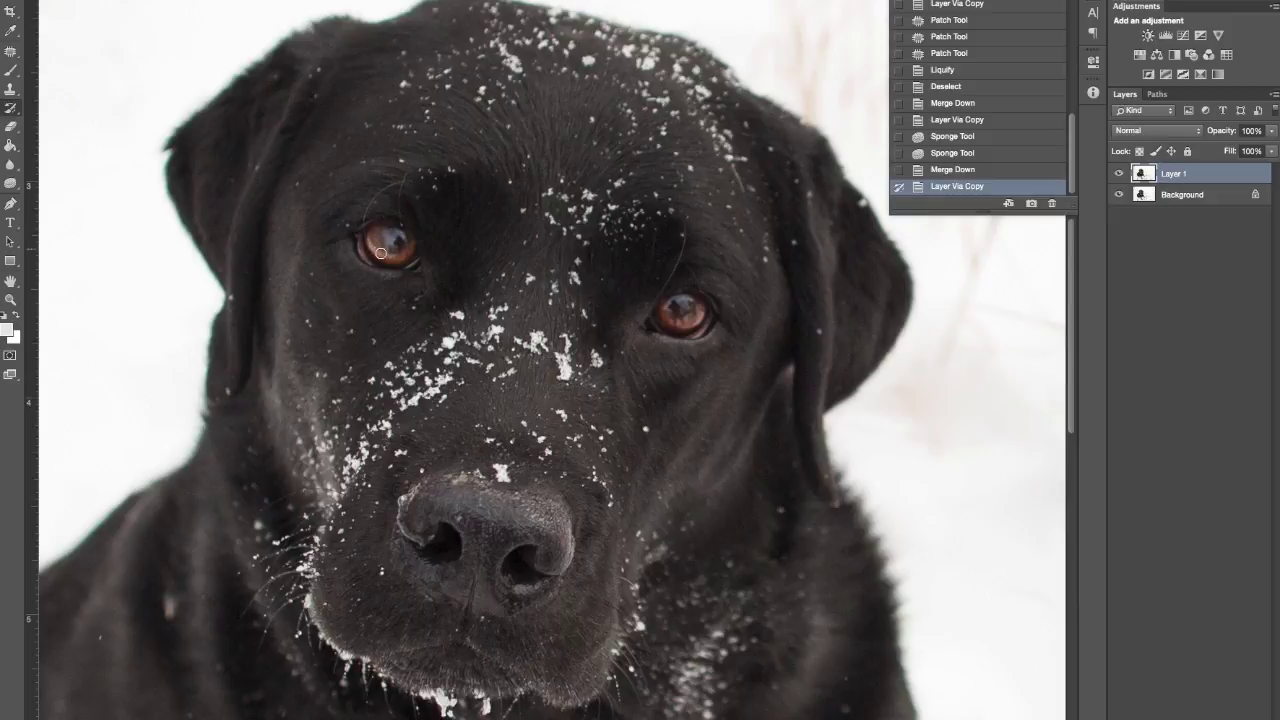
Step: Paint over the irises of both of the dog's eyes on the duplicate layer with a small History Brush
click(404, 257)
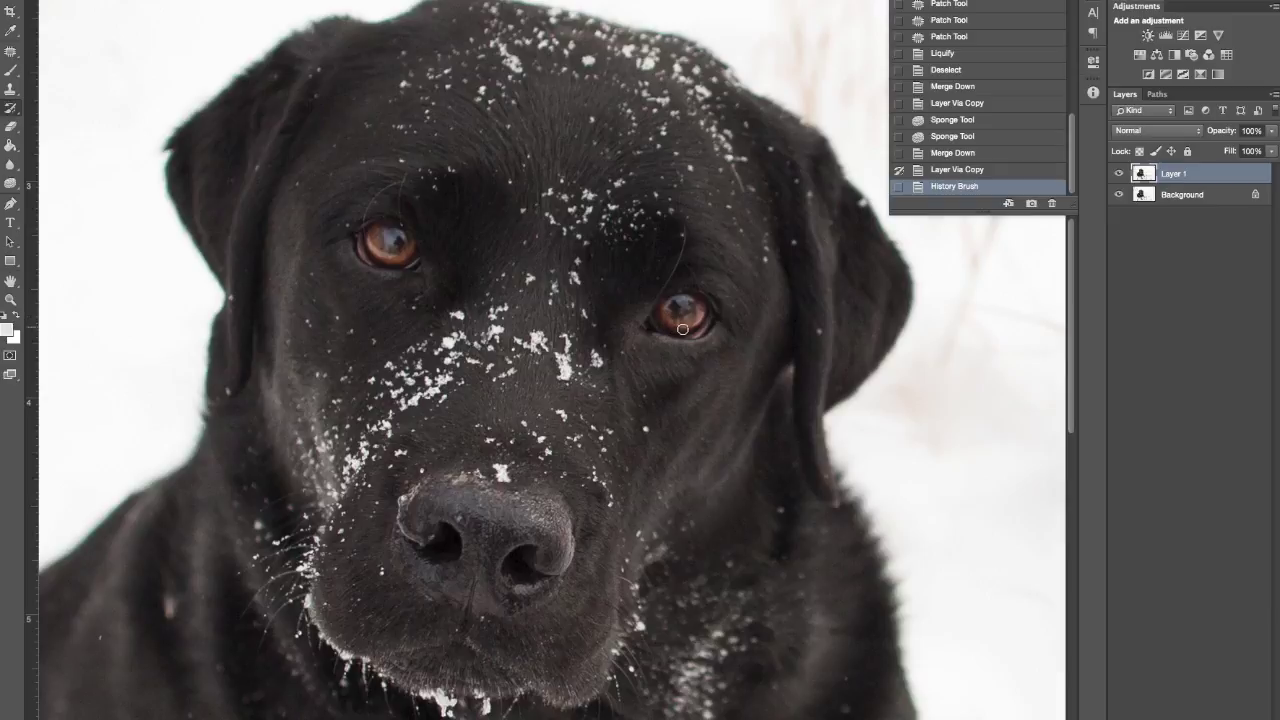
click(704, 306)
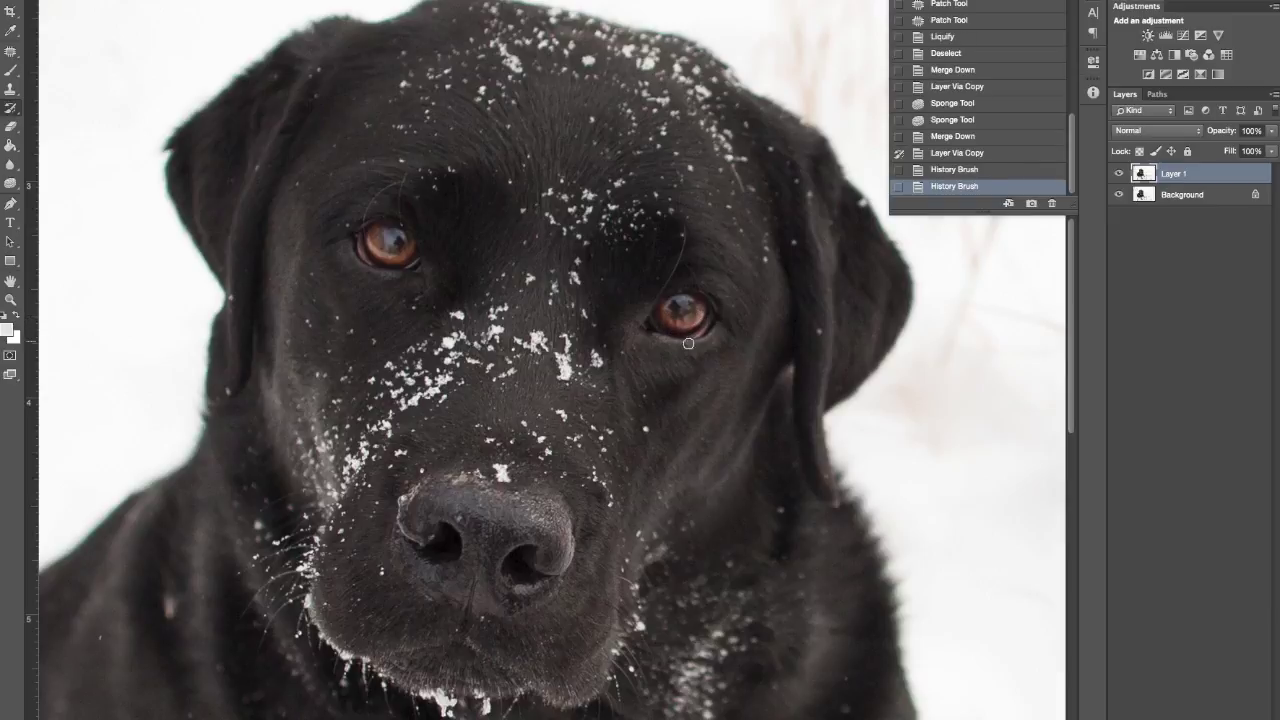
click(400, 234)
click(394, 233)
click(395, 235)
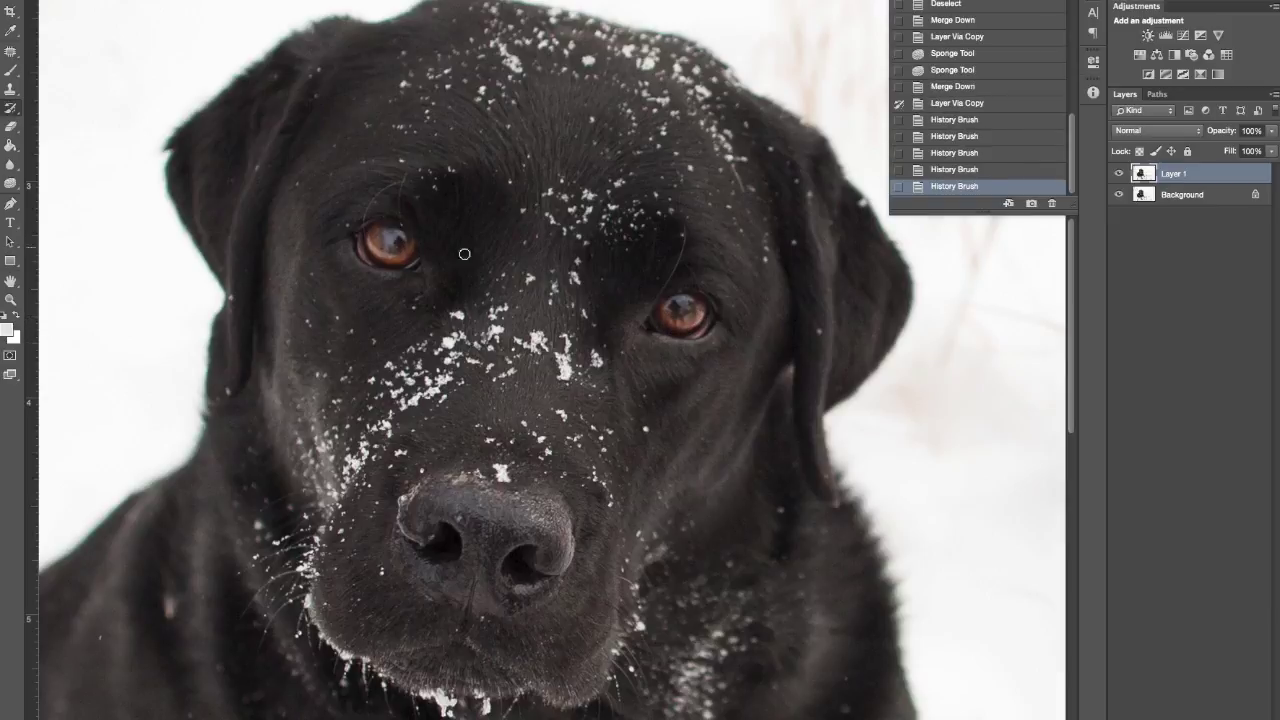
click(680, 298)
click(686, 301)
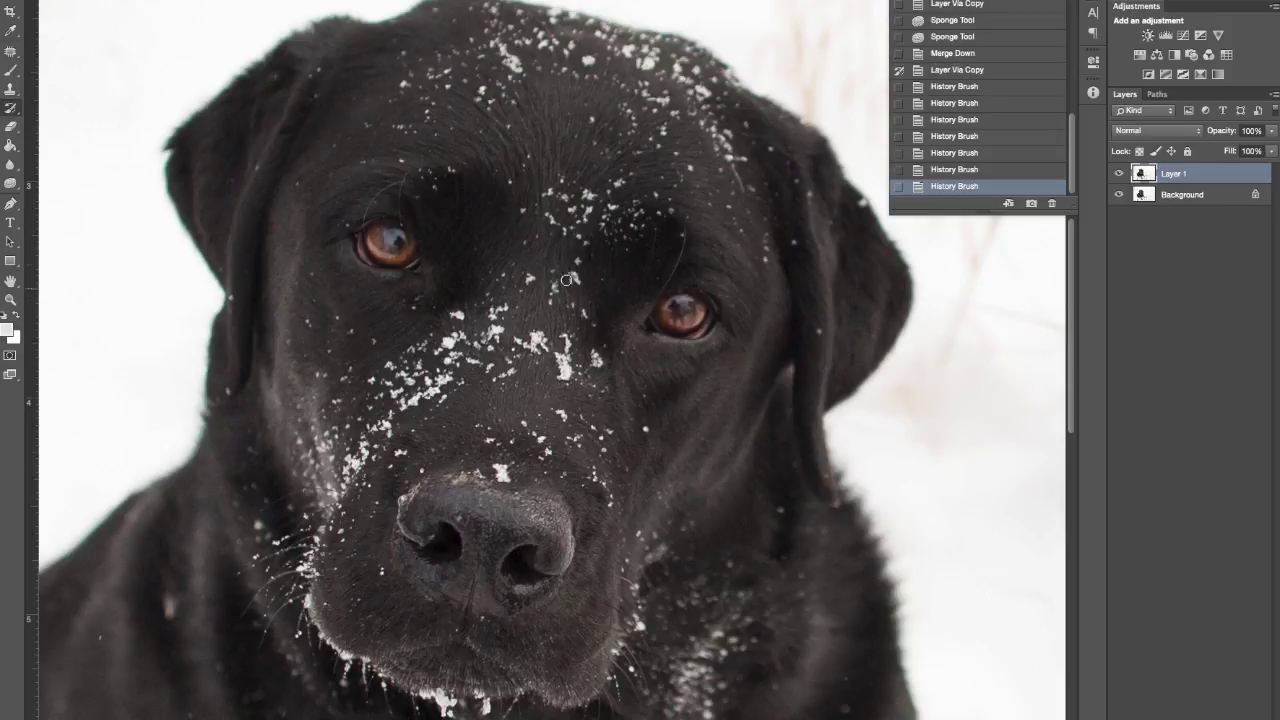
click(395, 234)
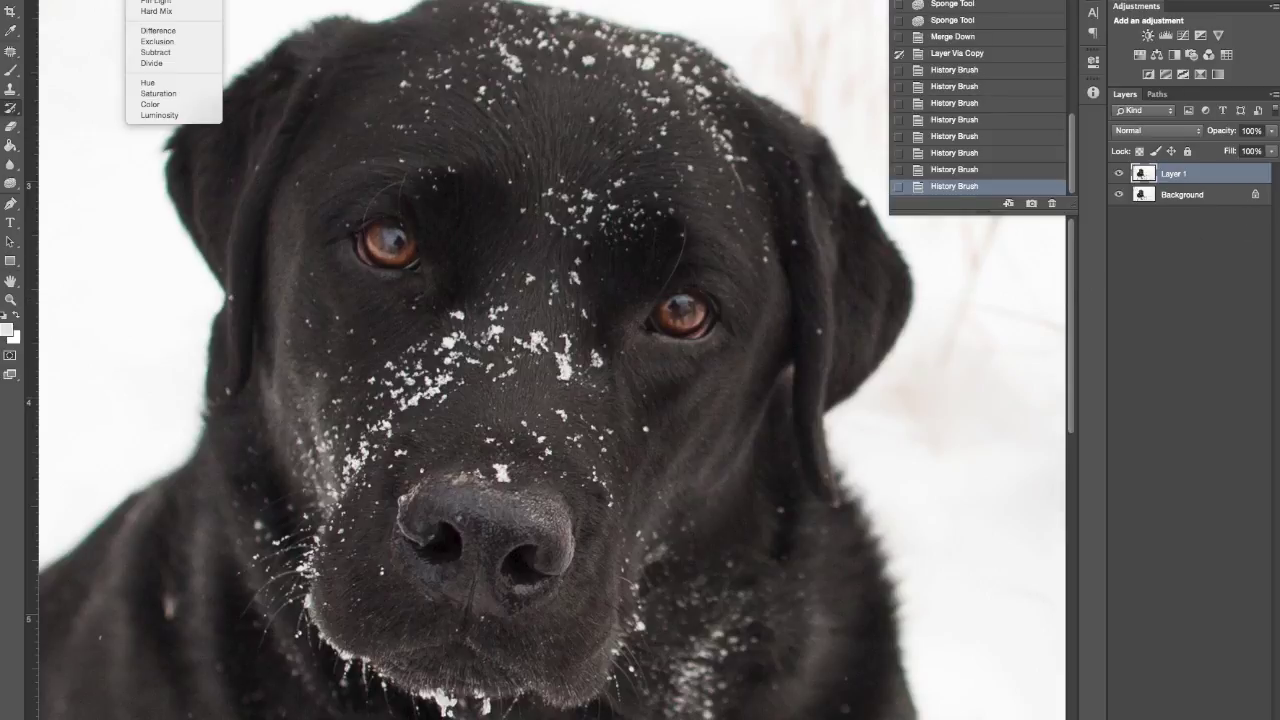
Step: Add more History Brush strokes to both irises and, with a larger brush, along the outer edge of the higher eye
scroll(173, 62, up, 3)
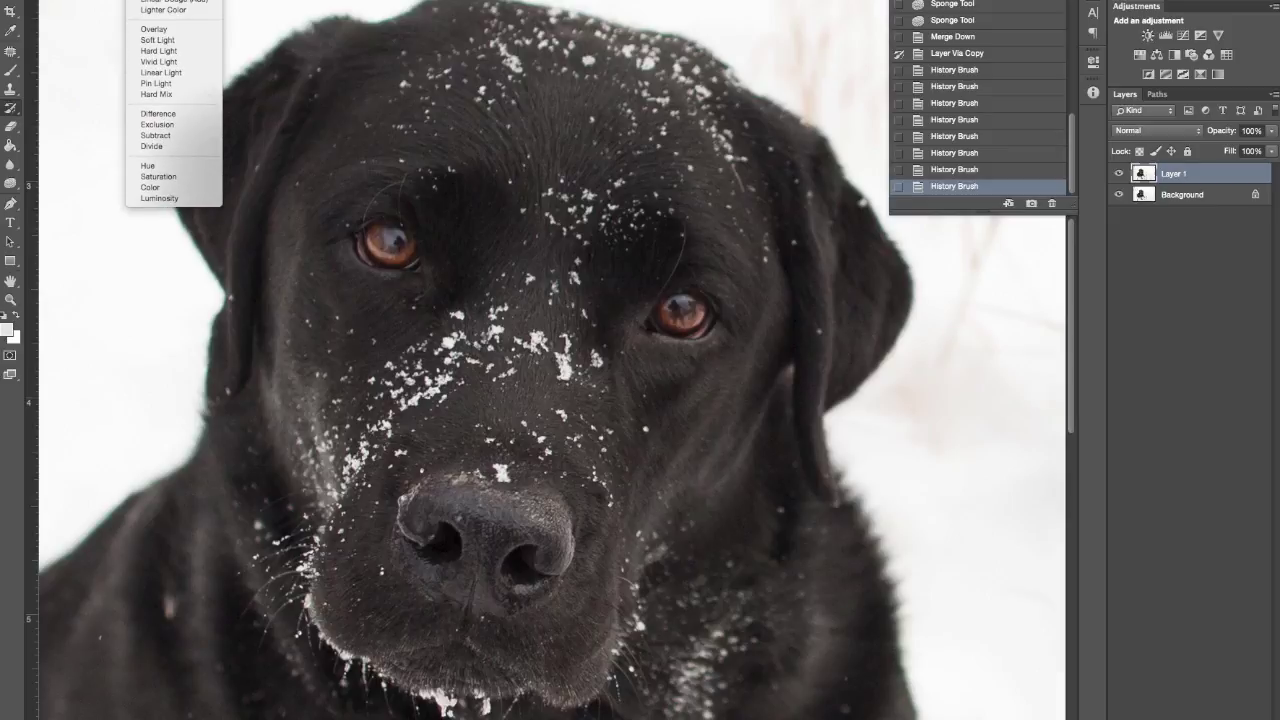
key(Escape)
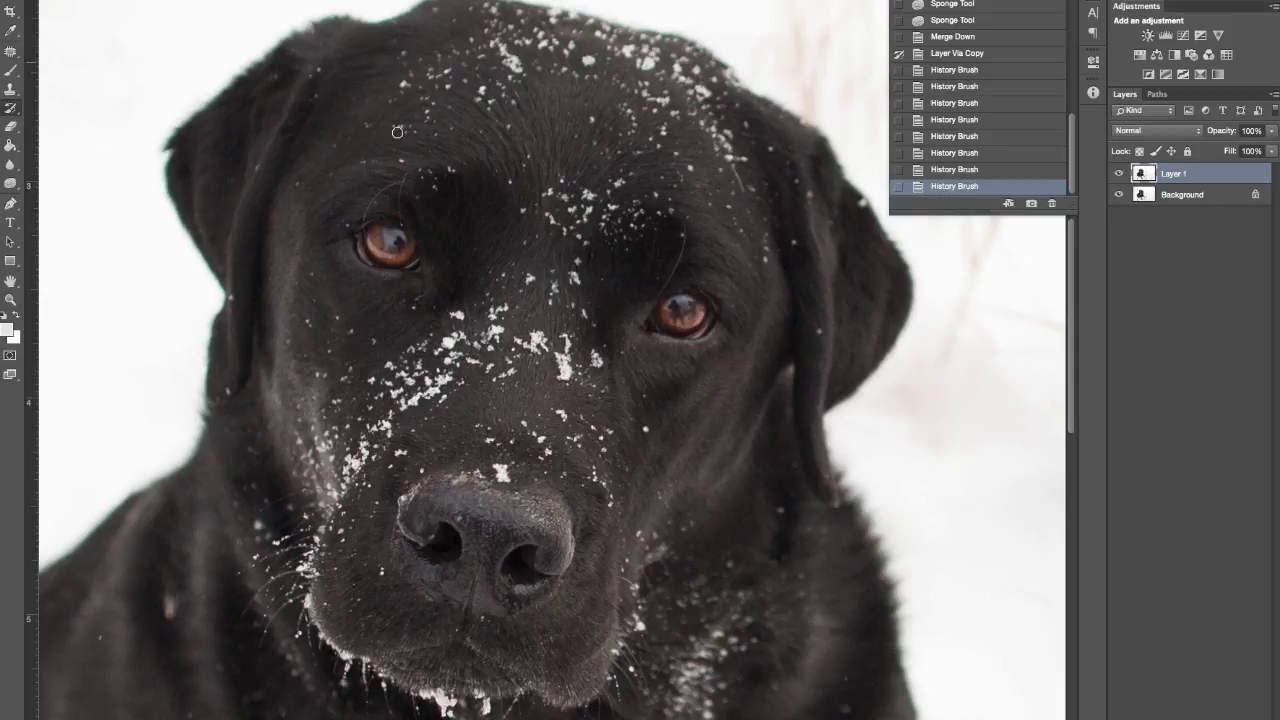
click(392, 240)
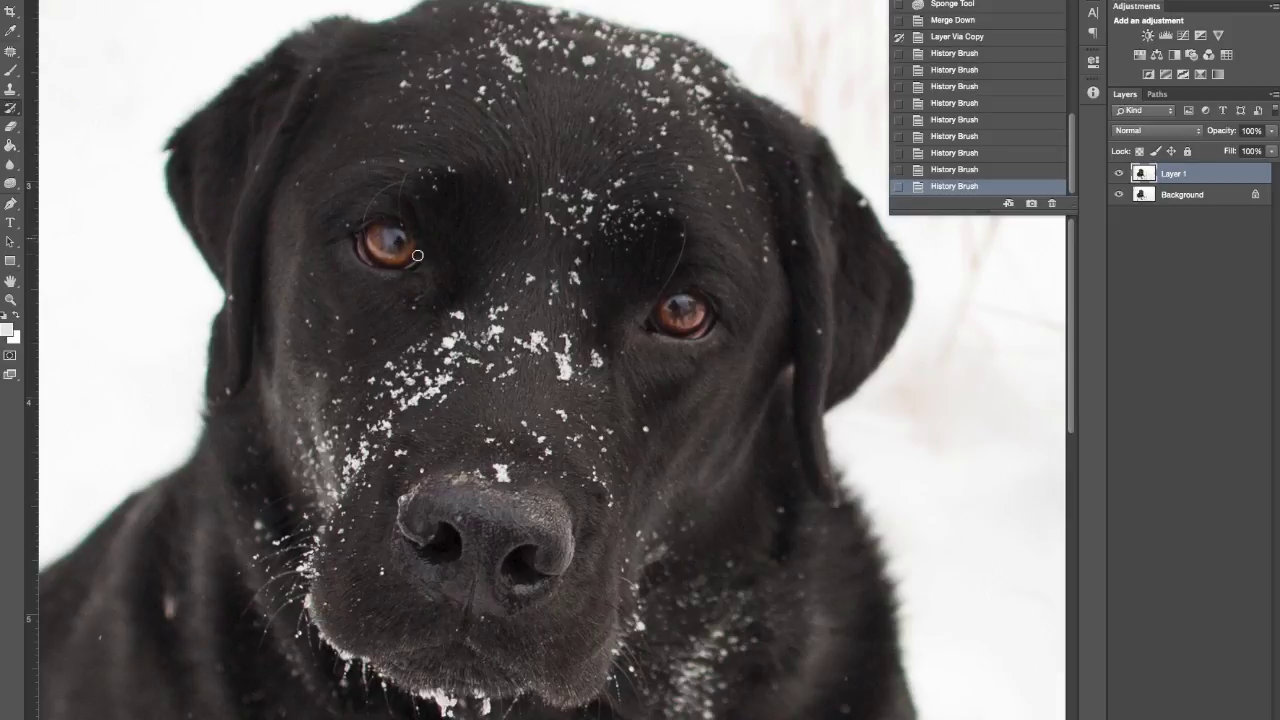
click(682, 310)
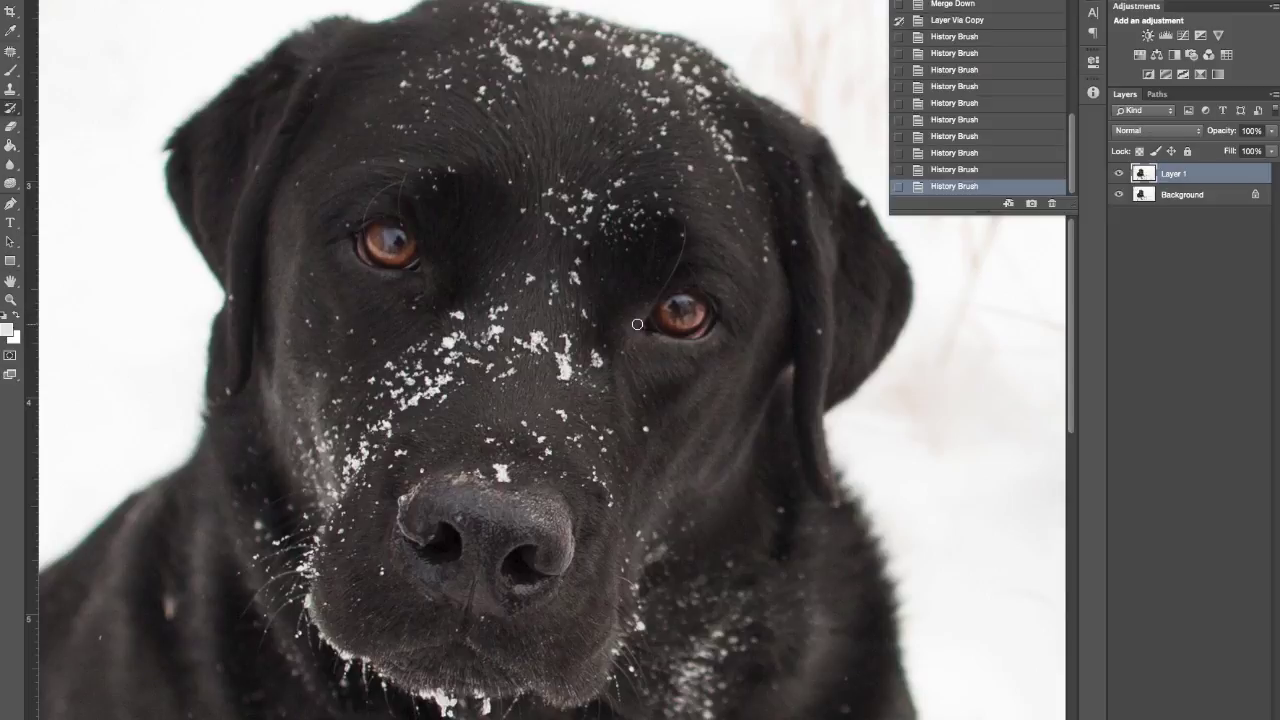
key(ctrl+plus)
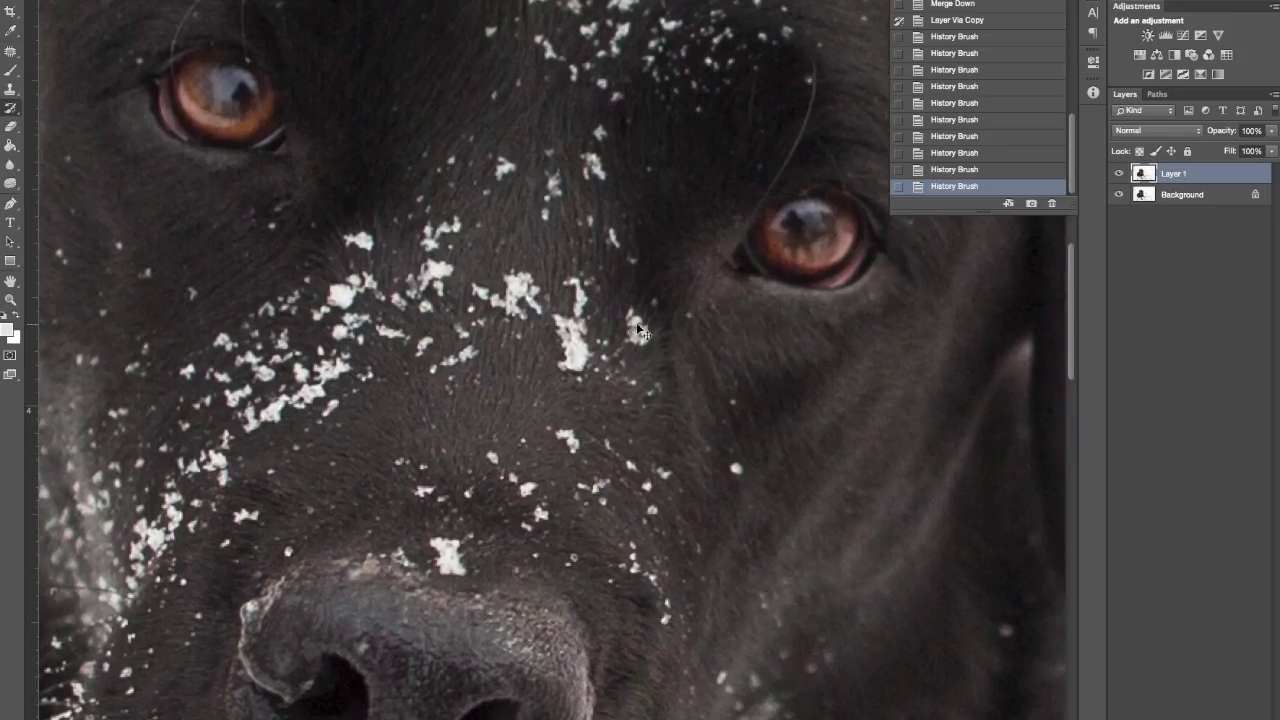
key(ctrl+minus)
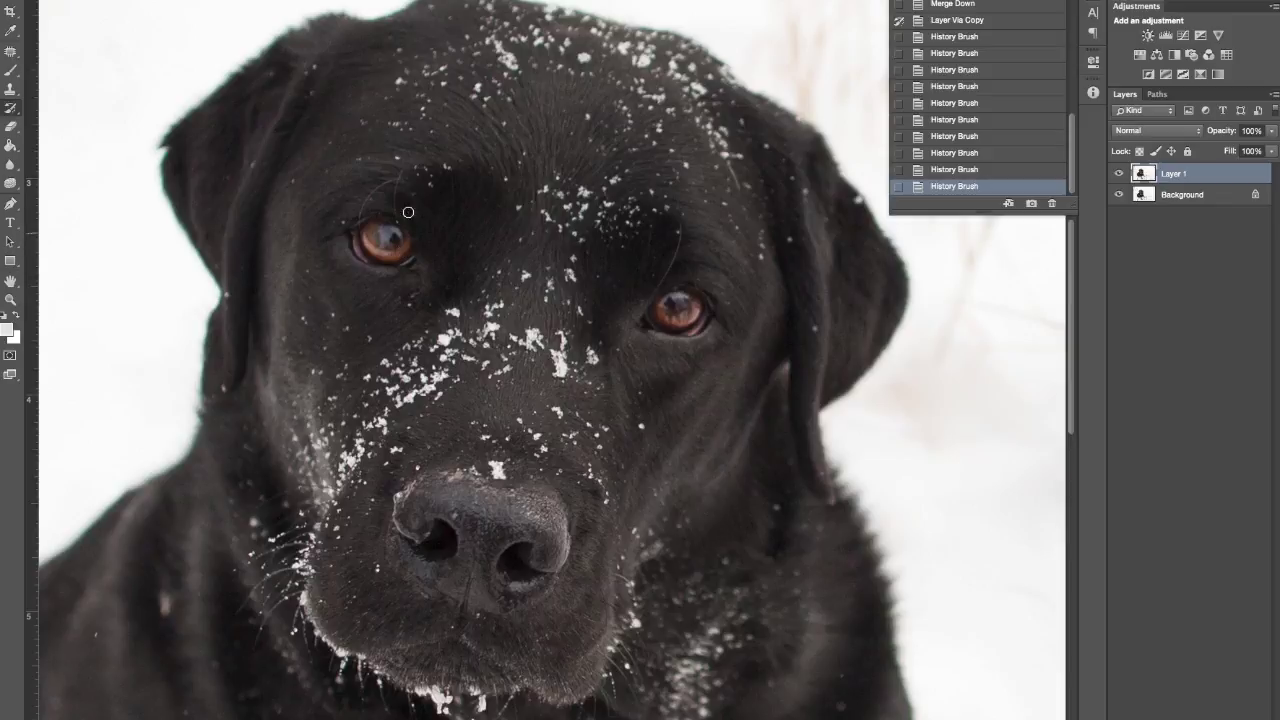
key(])
mouse_move(356, 259)
mouse_down()
mouse_move(349, 246)
mouse_move(355, 258)
mouse_up()
drag(355, 258, 341, 243)
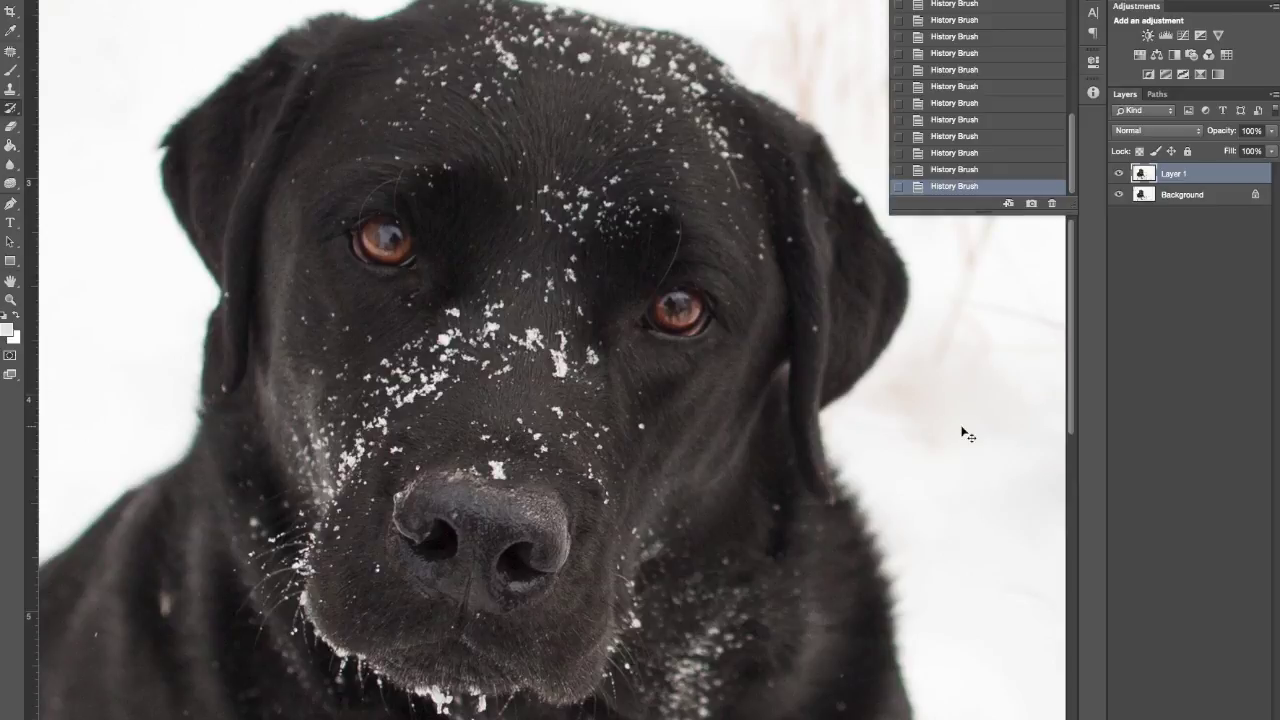
Step: Compare the eyes before and after by toggling the retouched layer's visibility, and merge it into the background
key(super+minus)
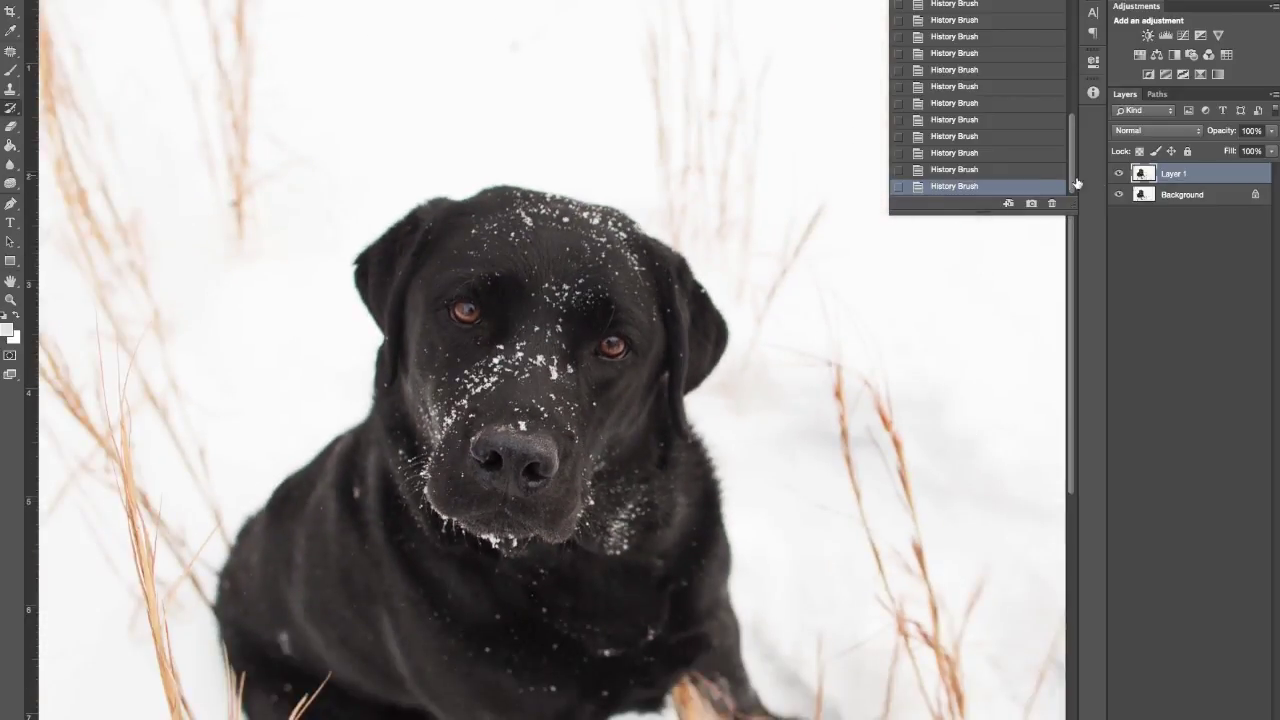
click(1120, 173)
click(1123, 175)
click(1123, 175)
click(1123, 176)
click(1123, 176)
click(1120, 175)
click(1122, 176)
click(1122, 176)
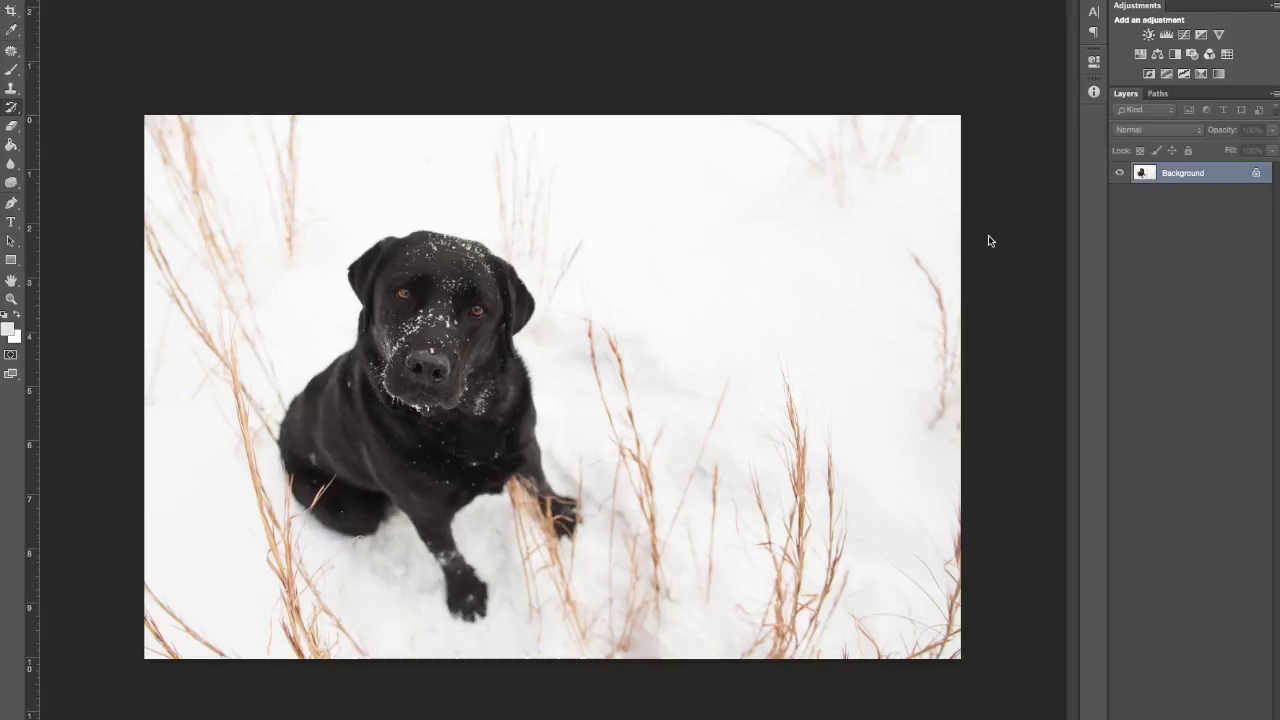
Step: Duplicate the background layer and apply a High Pass filter with a radius of 15.0 pixels to the copy
key(F9)
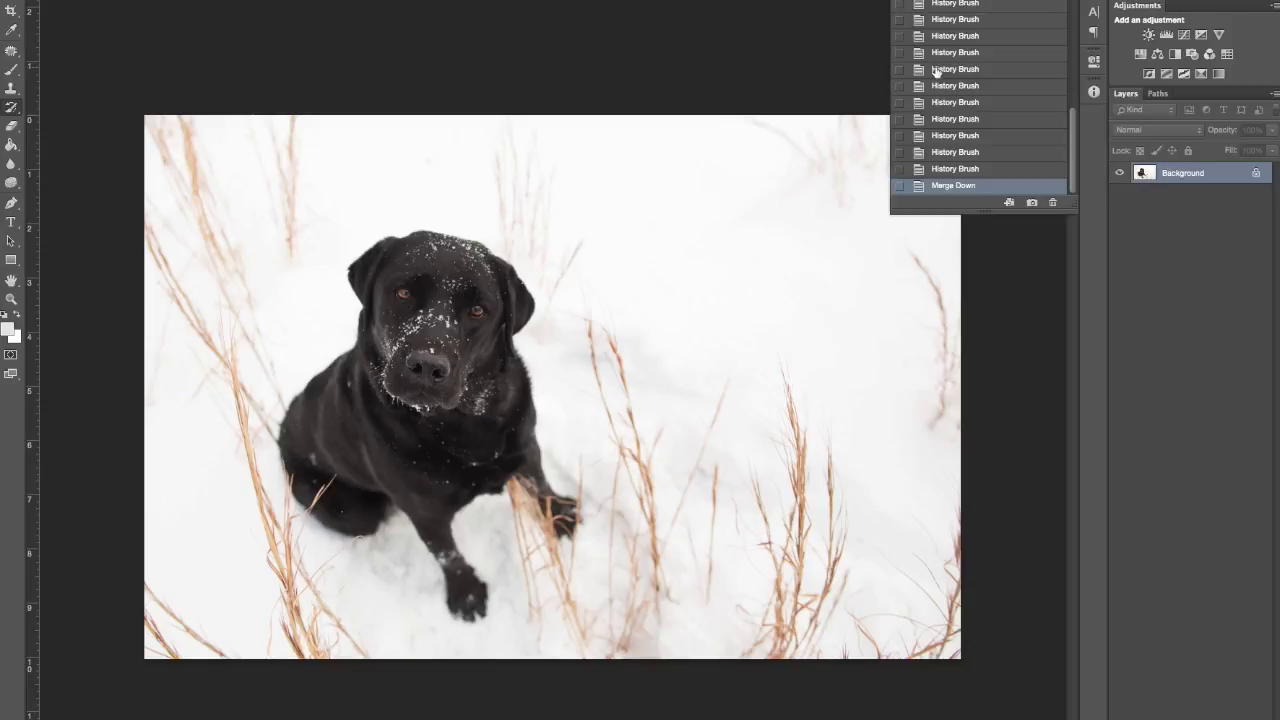
key(ctrl+j)
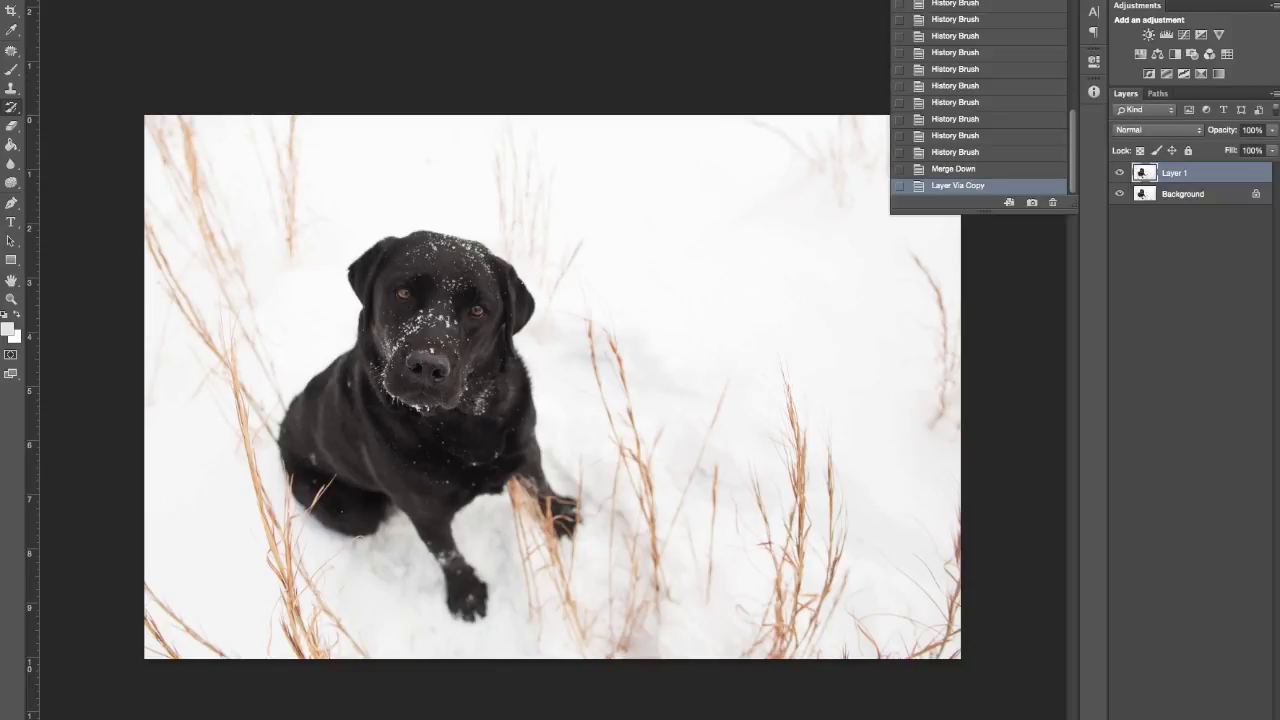
click(185, 2)
mouse_move(219, 156)
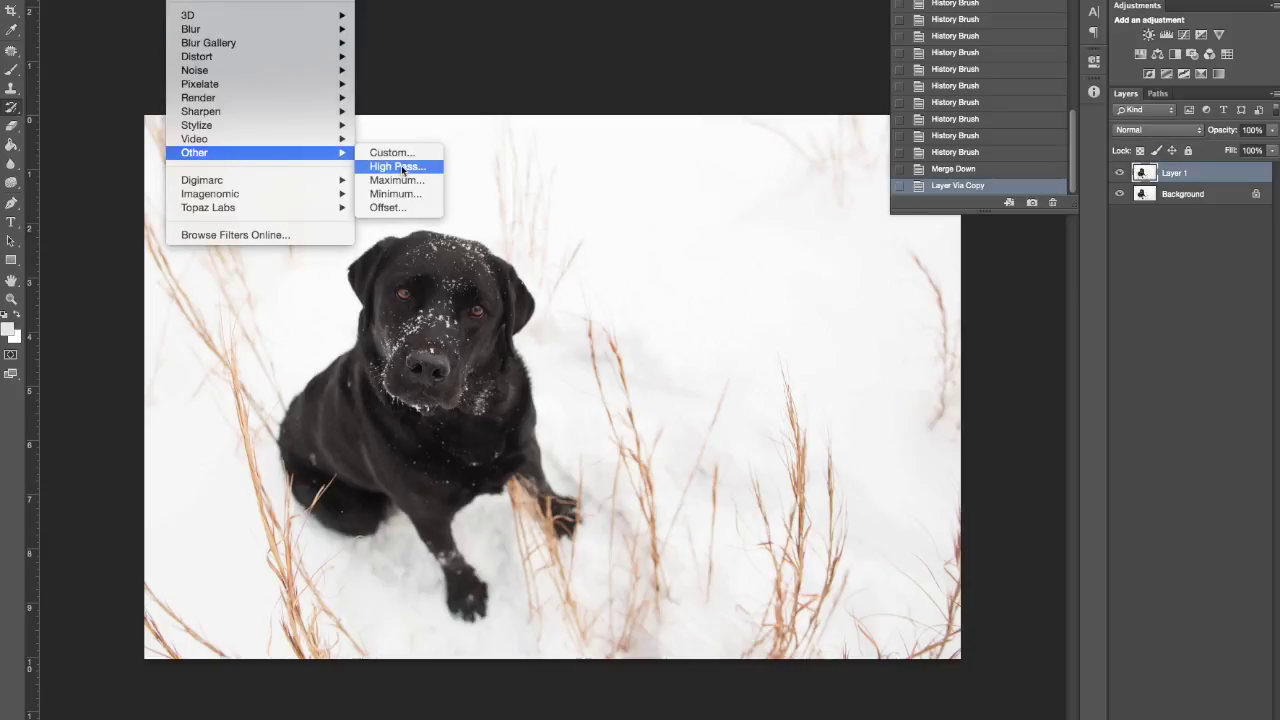
click(398, 167)
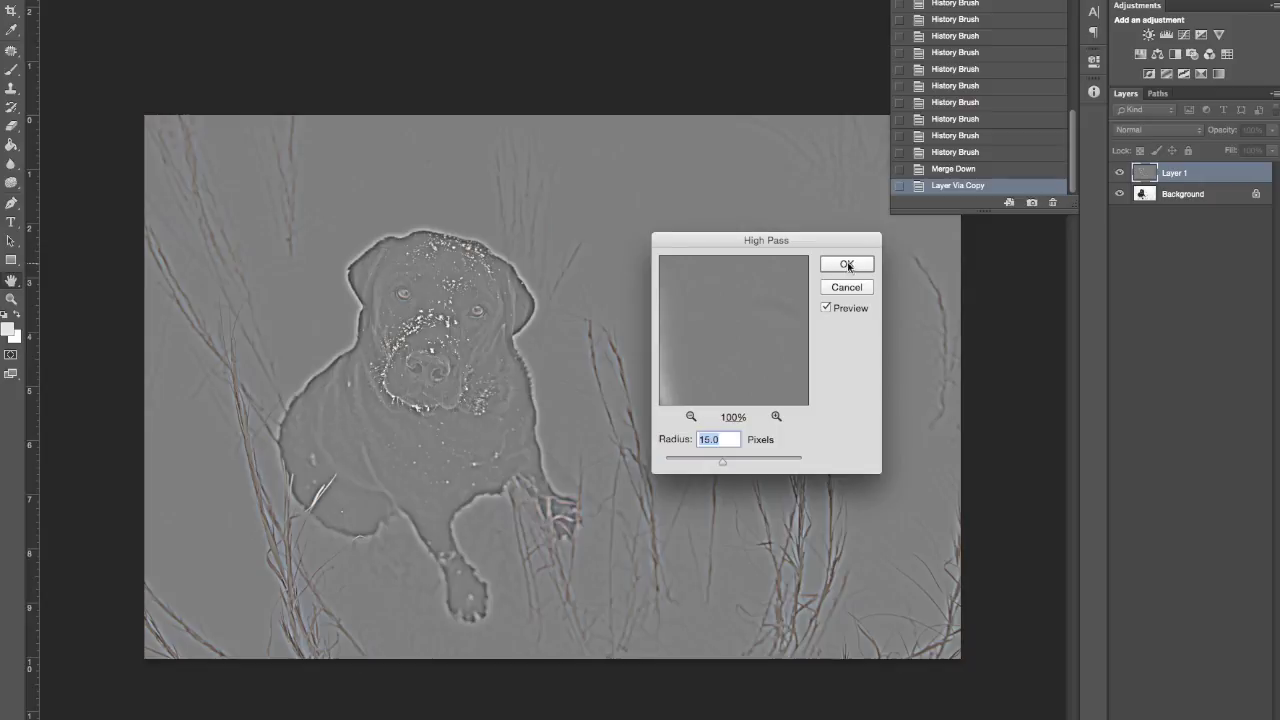
click(846, 264)
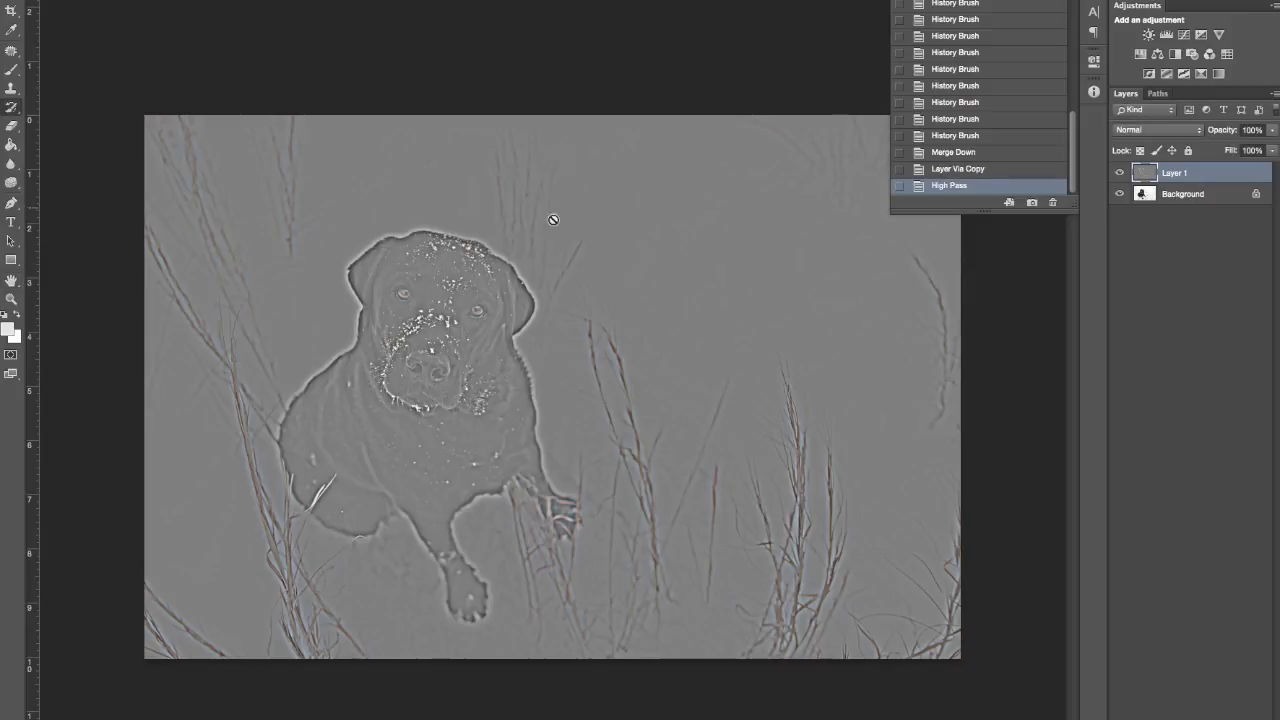
Step: Set the High Pass layer's blend mode to Soft Light and hide its effect with an inverted, black layer mask
click(1189, 131)
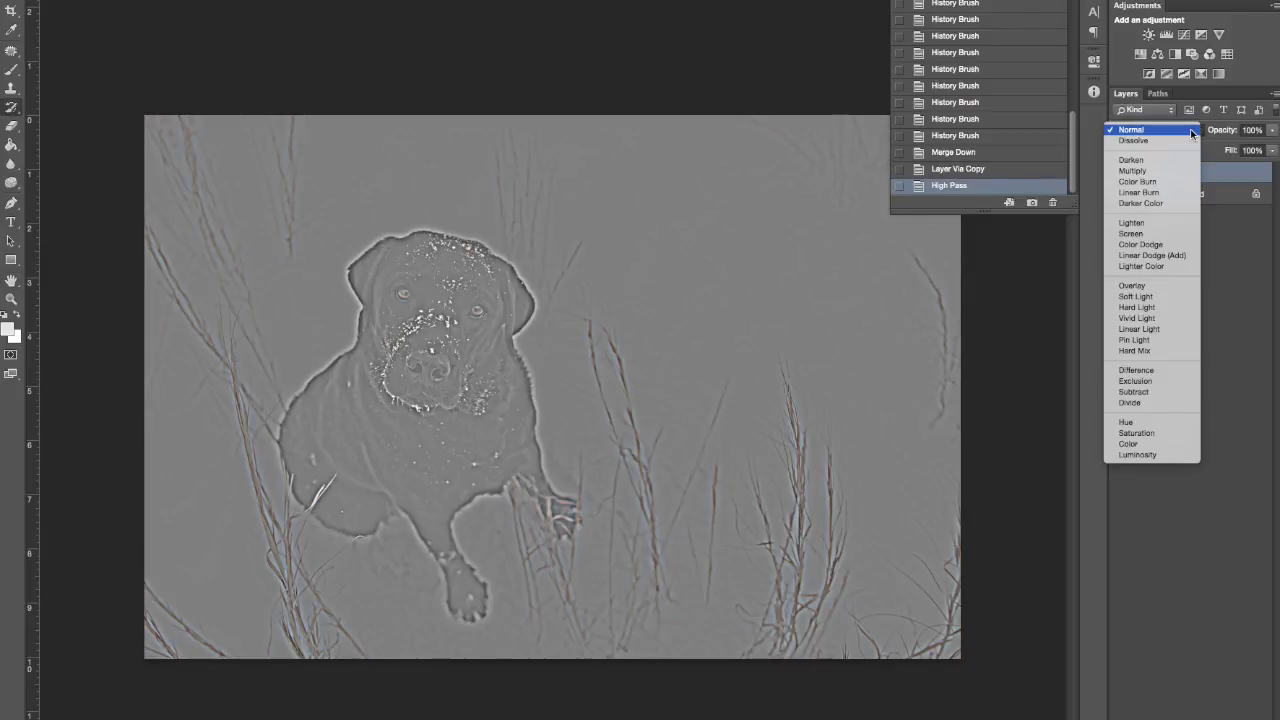
click(1137, 297)
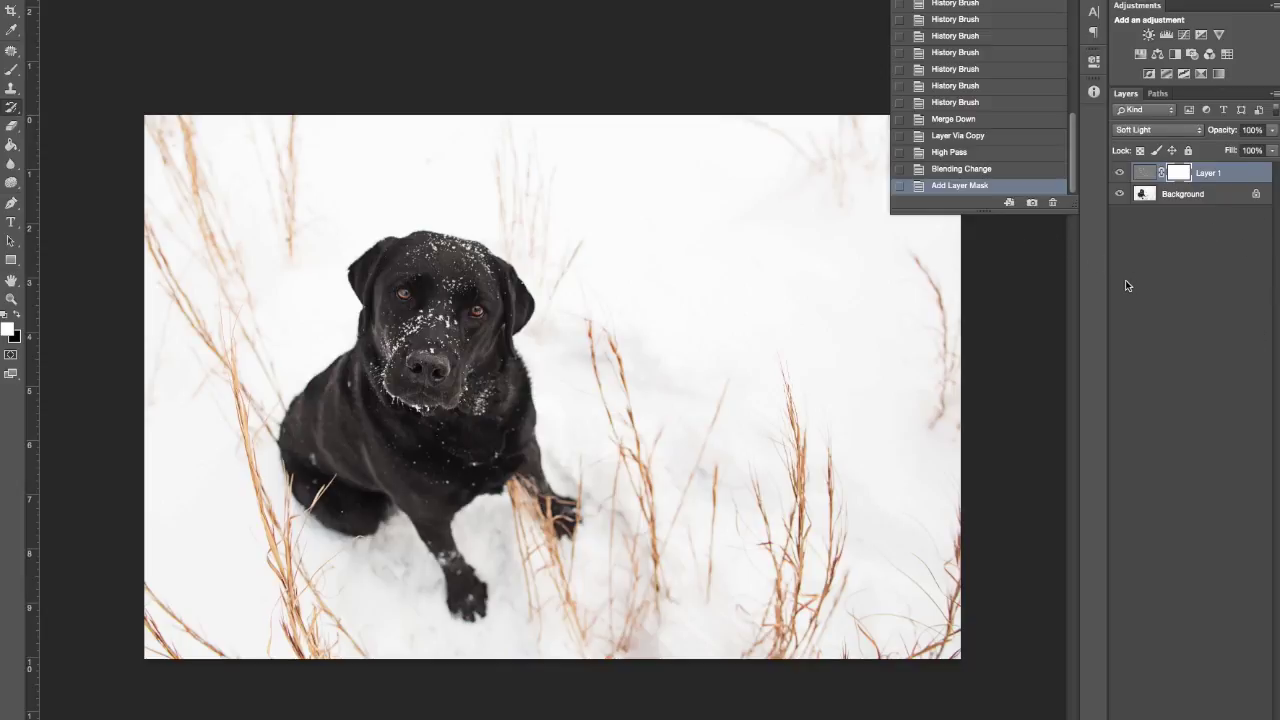
key(b)
key(ctrl+i)
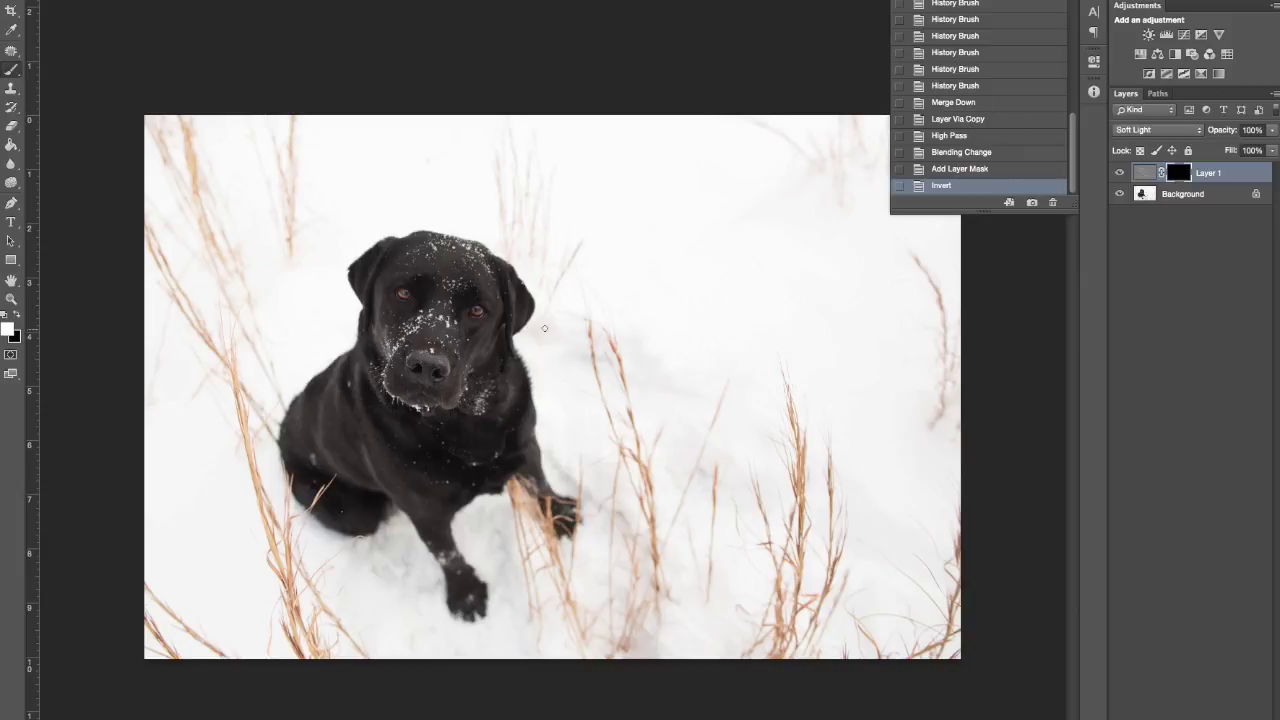
Step: Paint white over both of the dog's eyes on the layer mask to reveal the High Pass sharpening there
key(super+=)
key(super+=)
key(super+=)
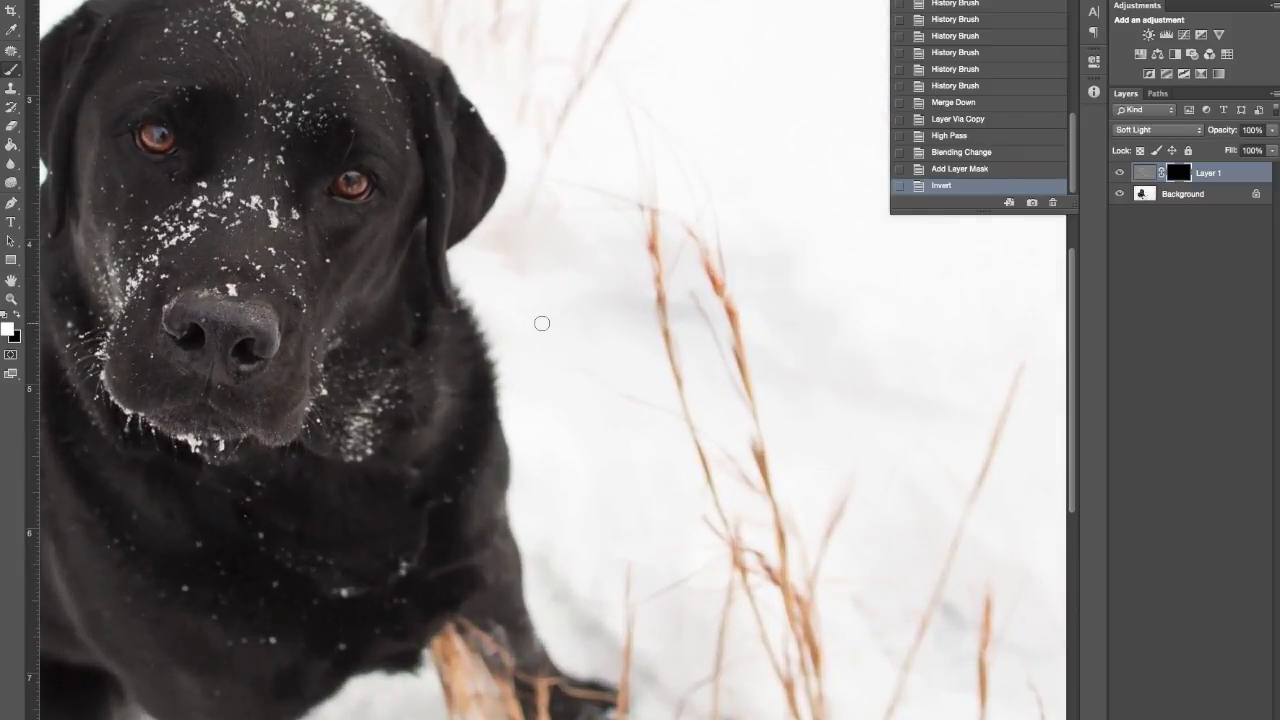
drag(485, 392, 673, 494)
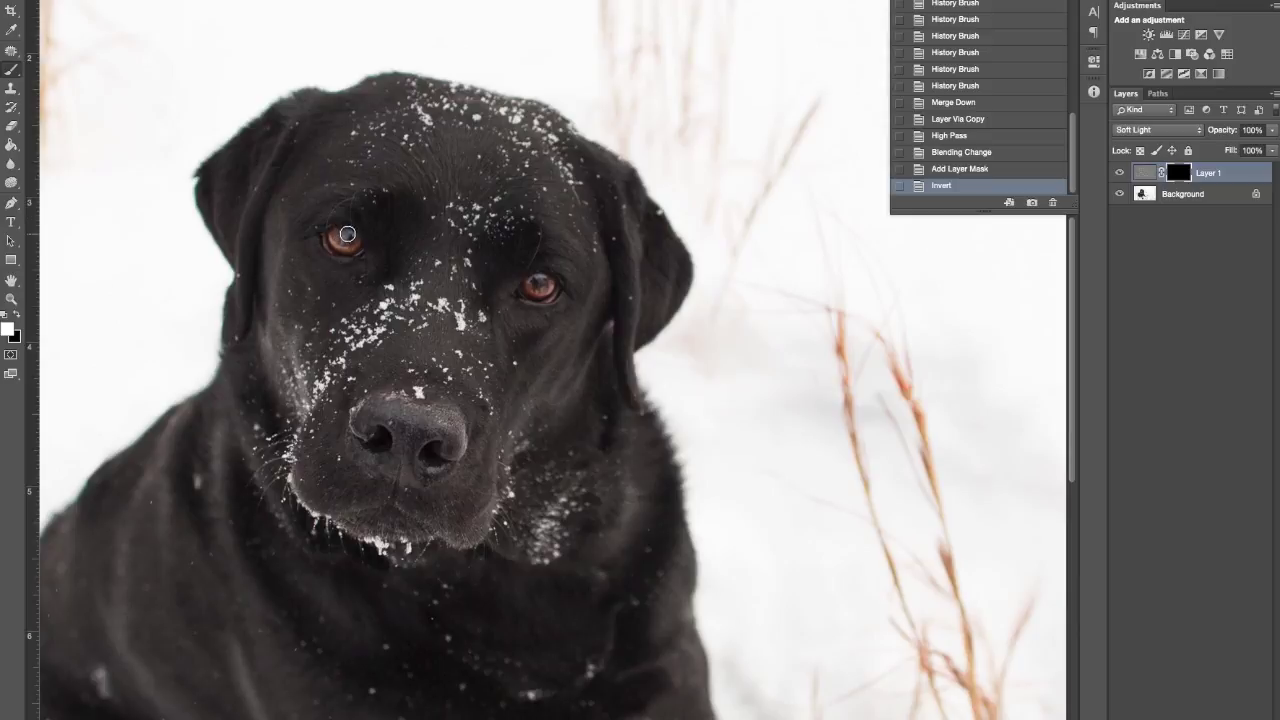
drag(342, 233, 340, 238)
mouse_move(521, 286)
mouse_down()
mouse_move(542, 283)
mouse_move(530, 305)
mouse_up()
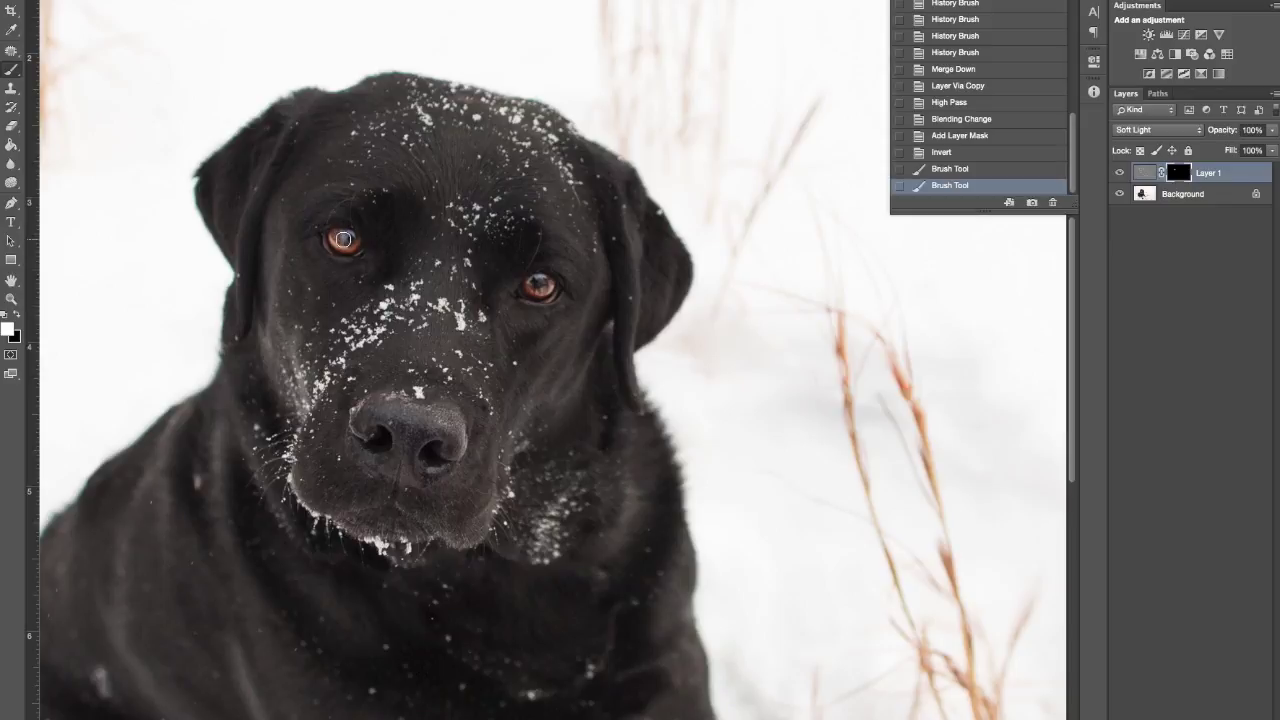
mouse_move(351, 245)
mouse_down()
mouse_move(355, 233)
mouse_move(336, 235)
mouse_move(339, 263)
mouse_up()
Step: Paint black on the layer mask around both eyes to remove the sharpening from the surrounding fur
key(x)
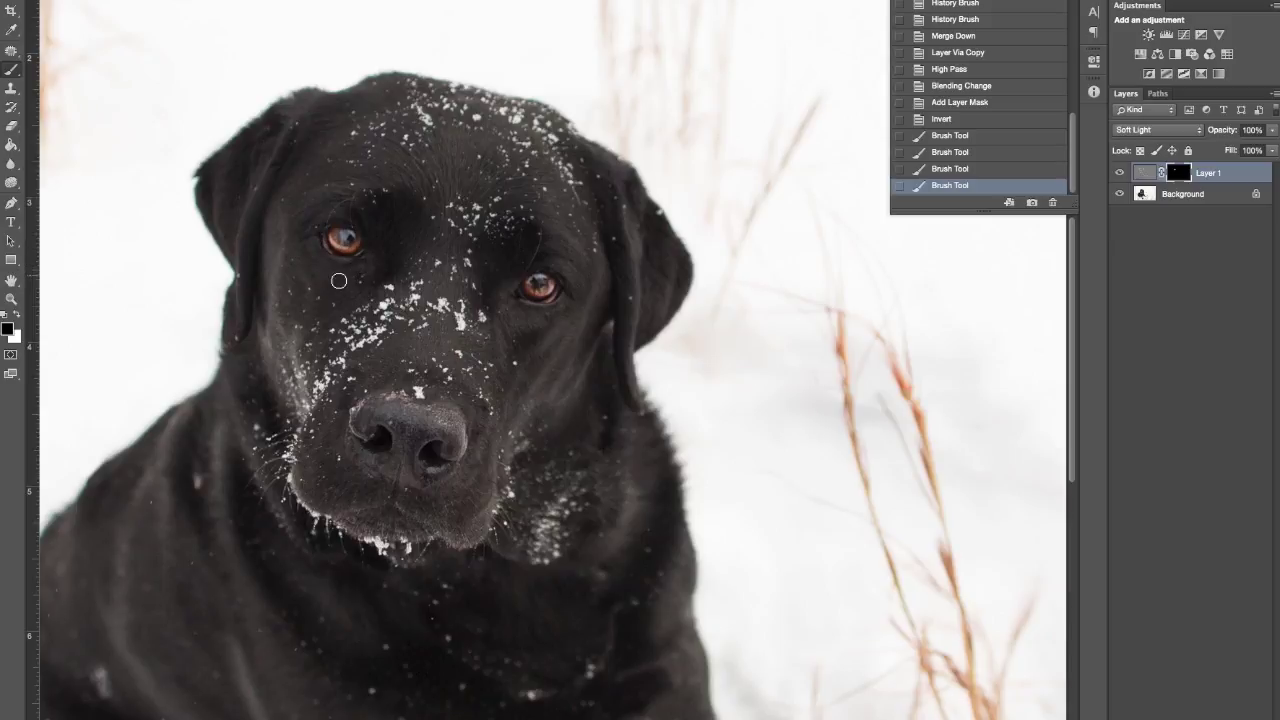
drag(322, 267, 304, 236)
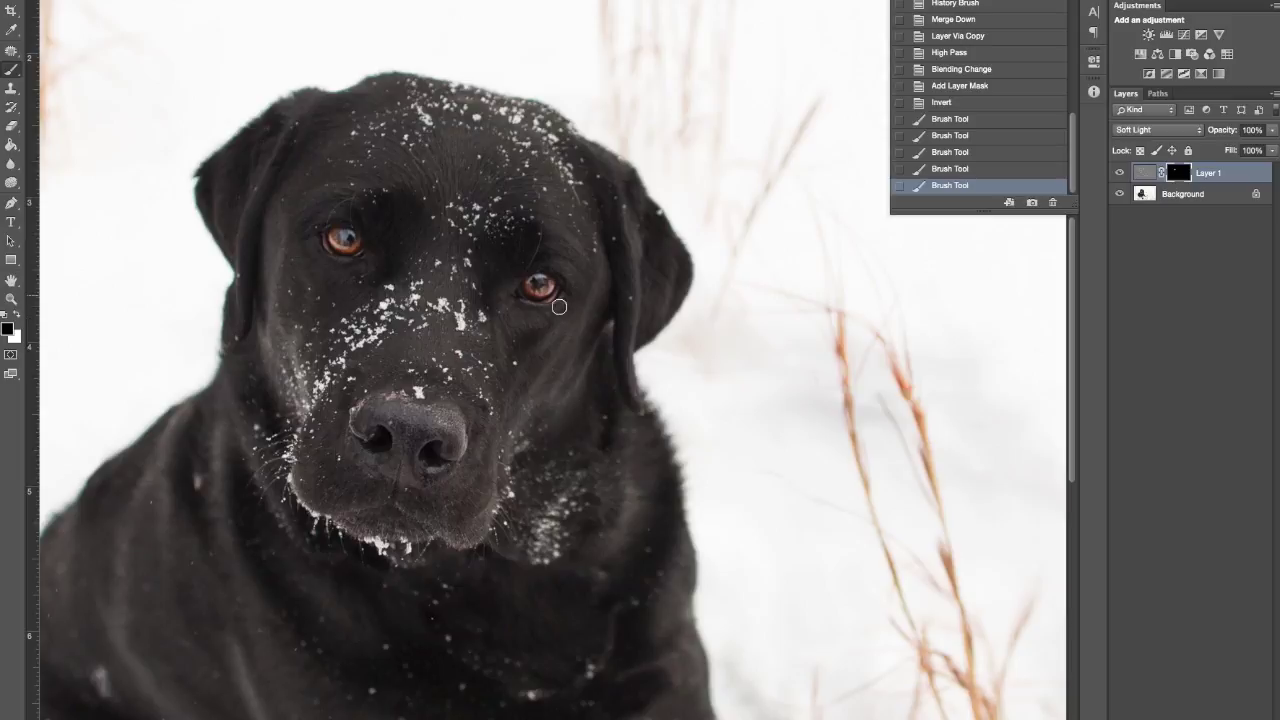
drag(517, 313, 518, 296)
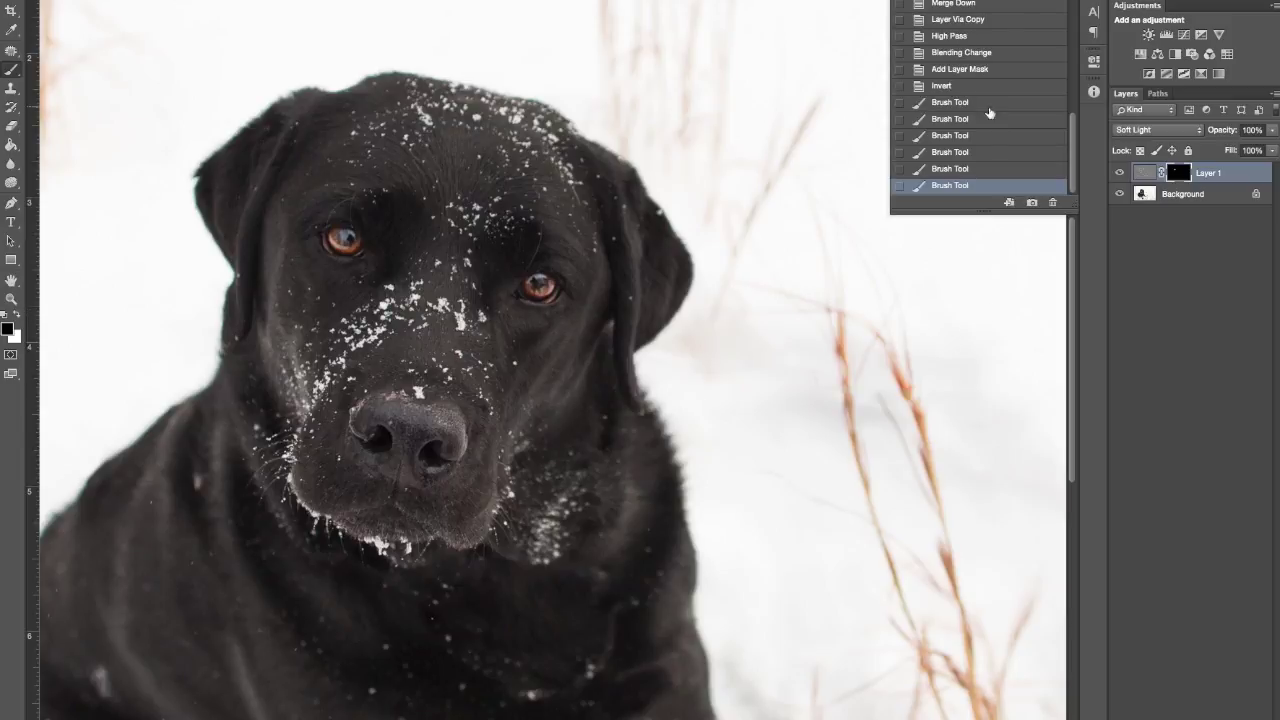
Step: Compare the eyes with and without sharpening by toggling the High Pass layer's visibility
click(1119, 173)
click(1124, 174)
click(1120, 174)
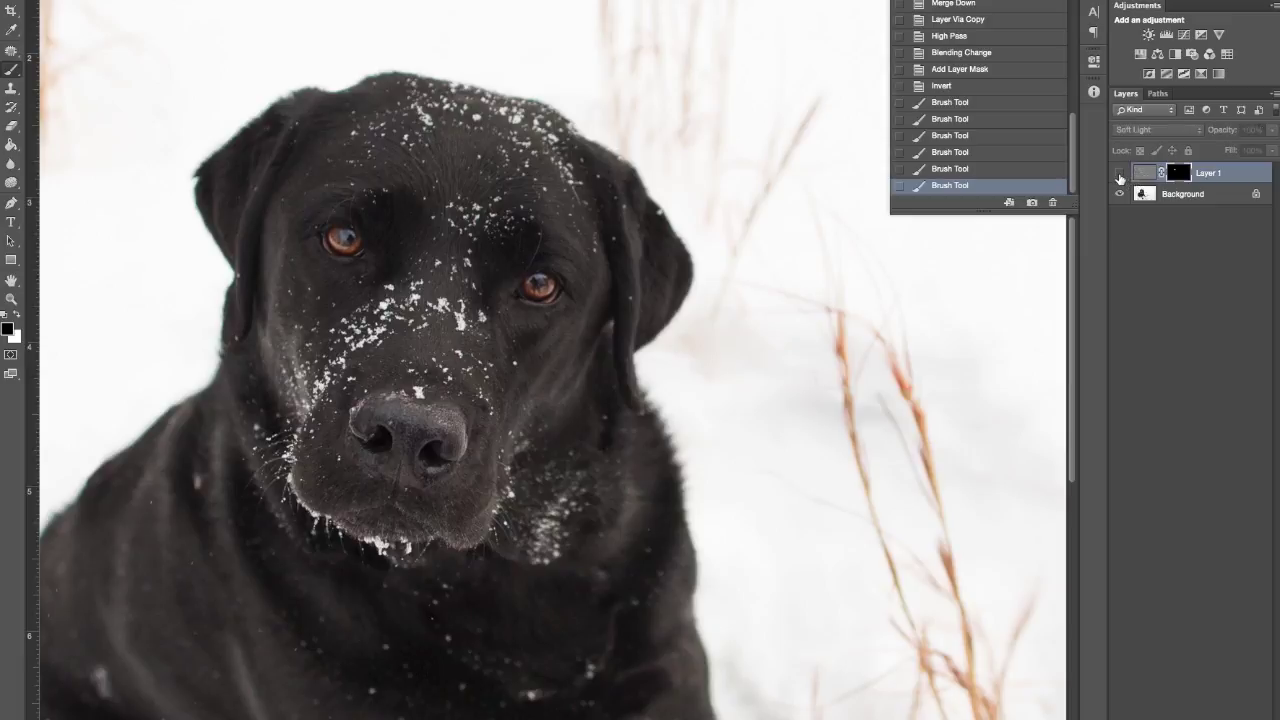
click(1120, 174)
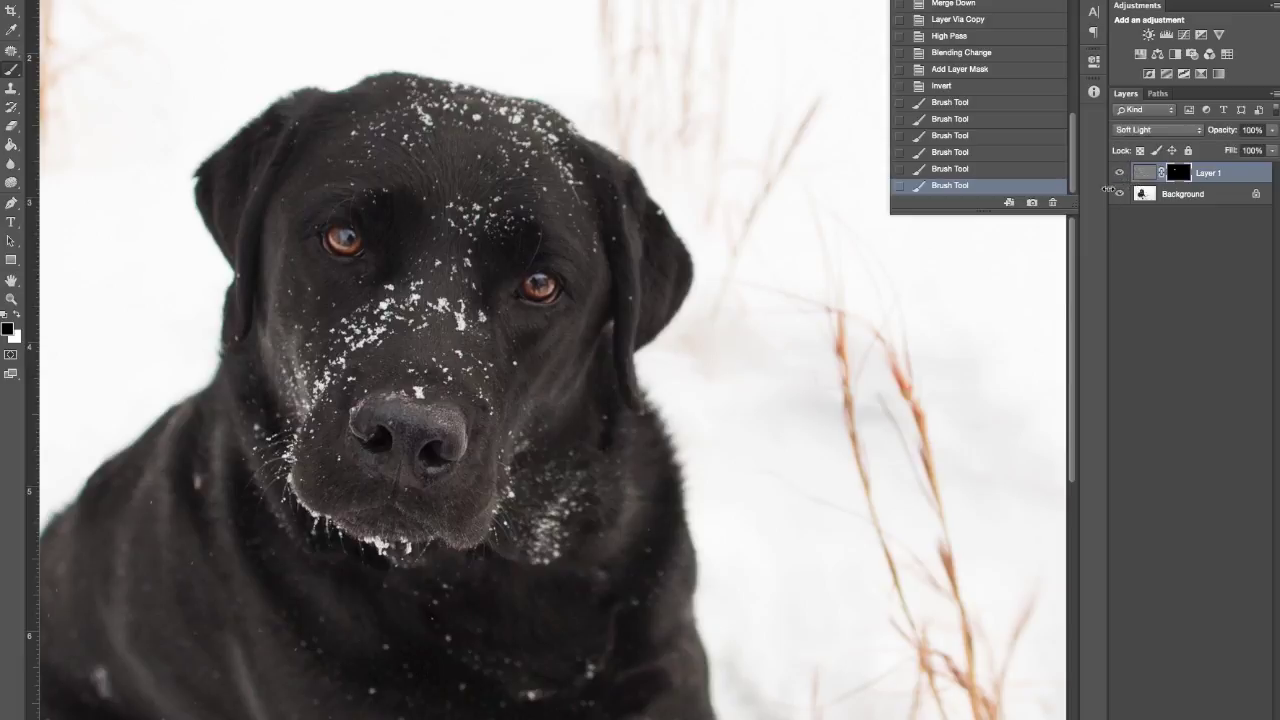
Step: Merge the High Pass layer into the background and postpone the Java update
key(ctrl+minus)
key(ctrl+minus)
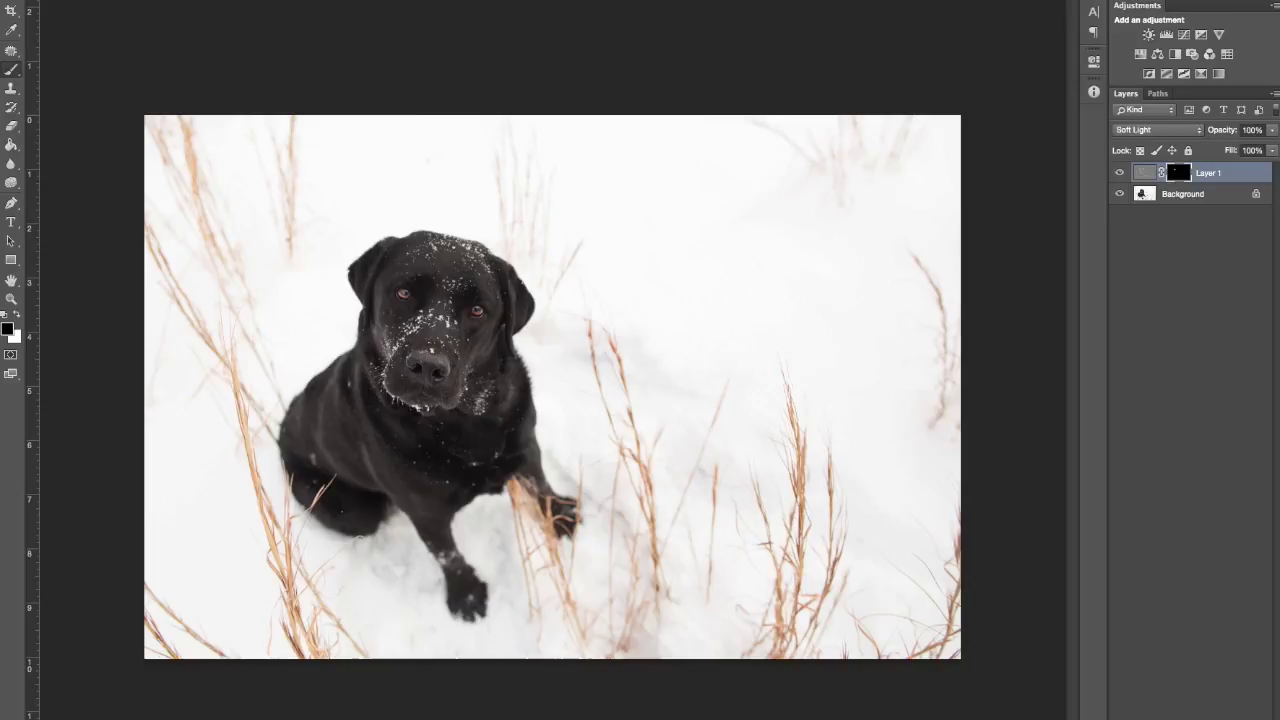
key(Delete)
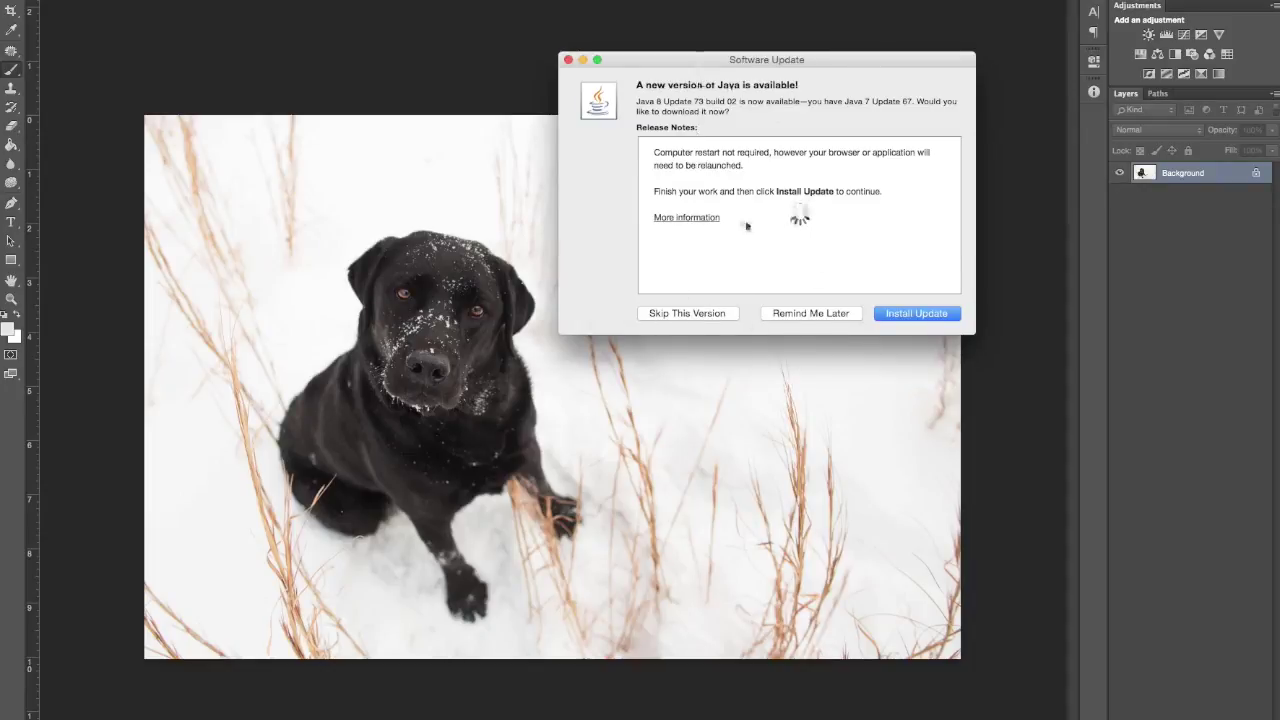
click(790, 314)
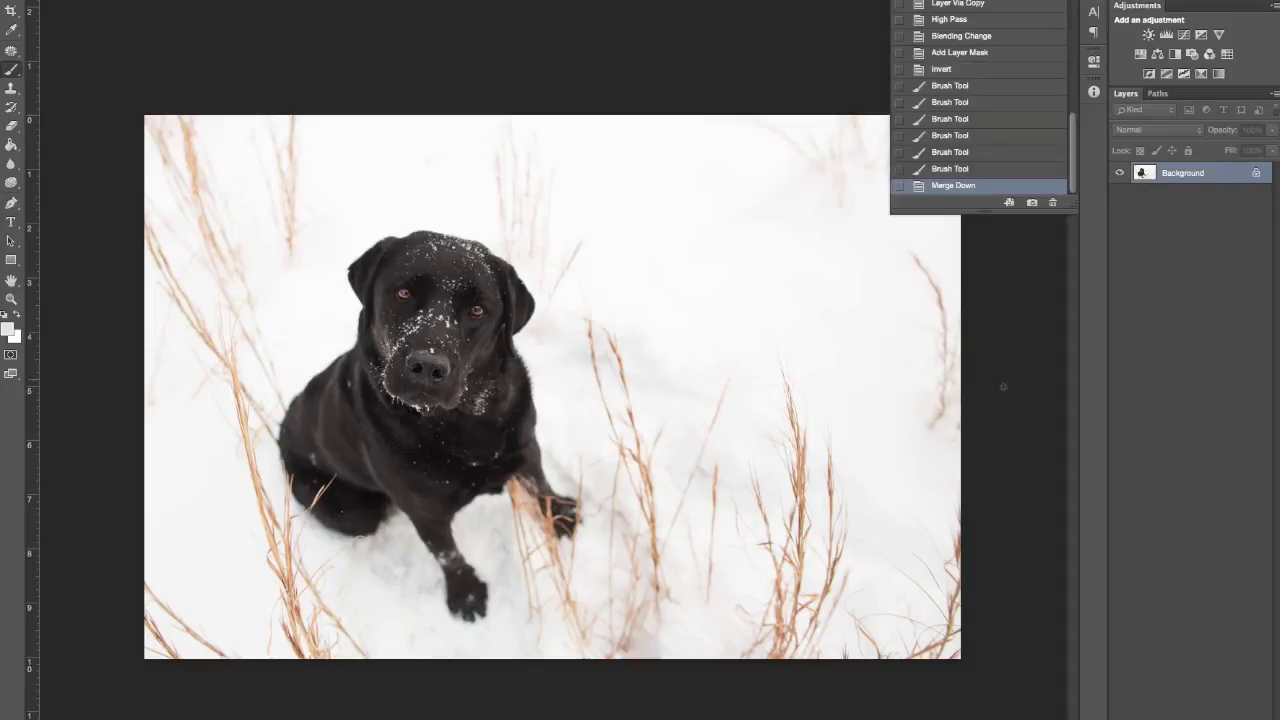